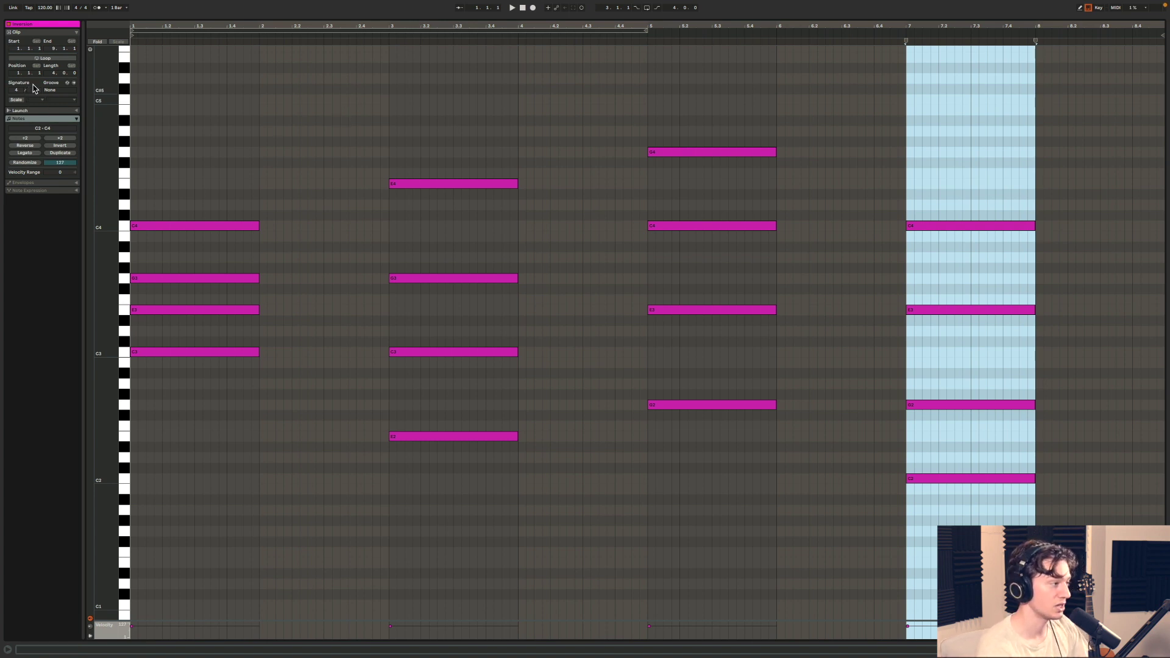
Highlight the C Major scale and fold the piano roll to show only its note rows
left_click(16, 100)
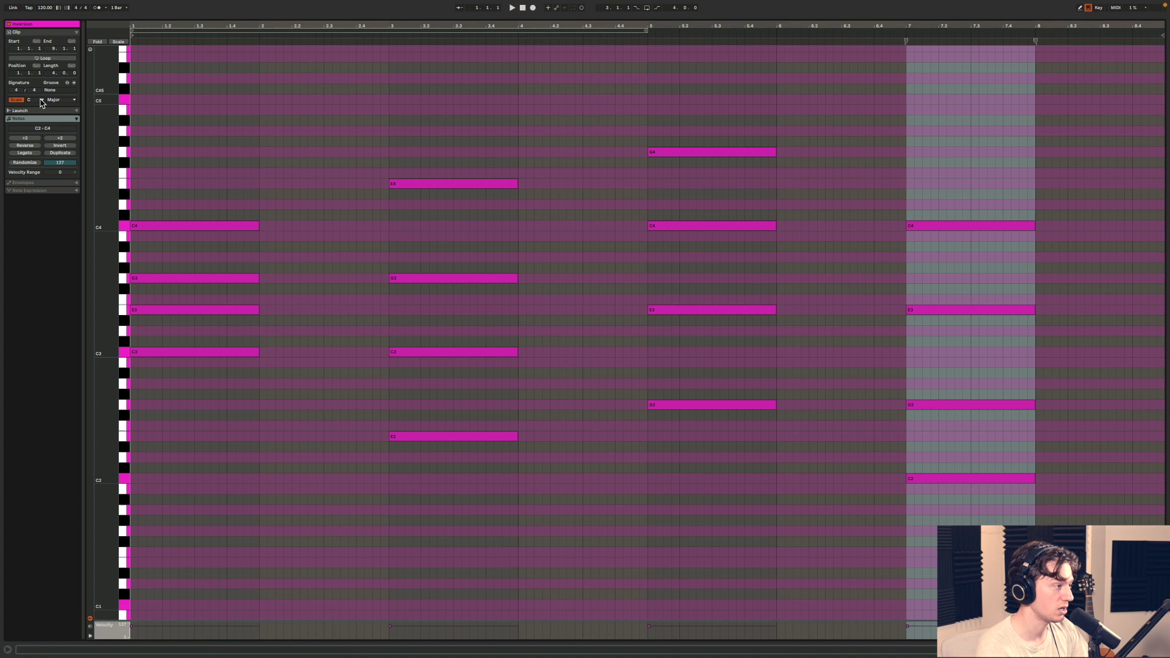
left_click(117, 41)
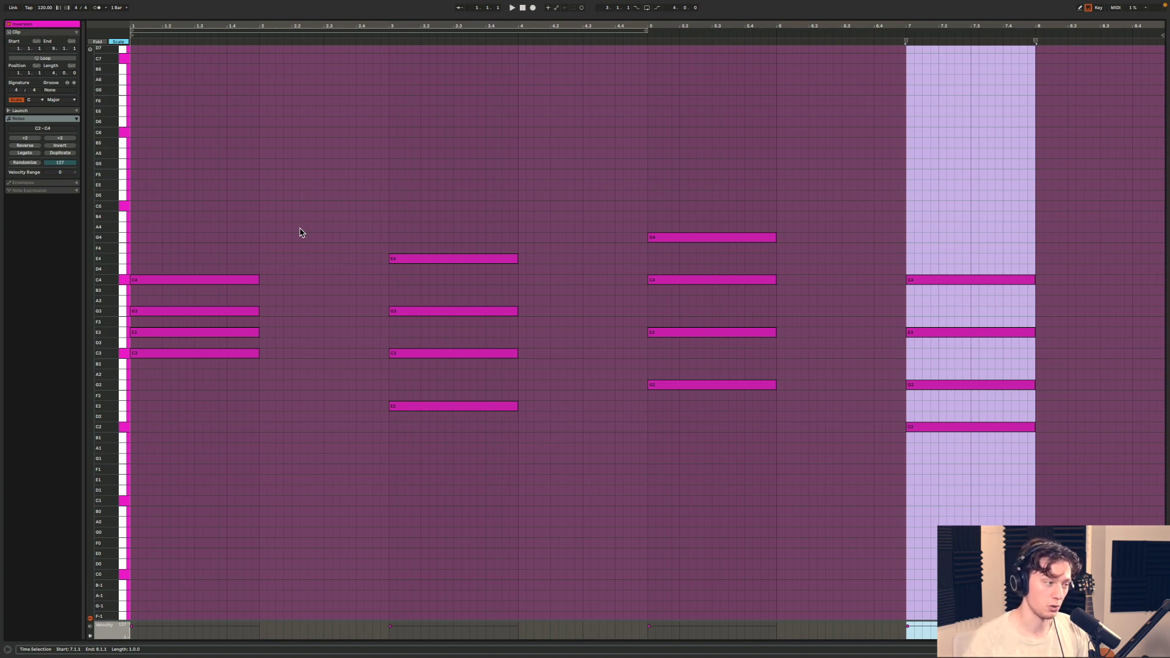
left_click_drag(216, 197, 204, 365)
left_click(204, 365)
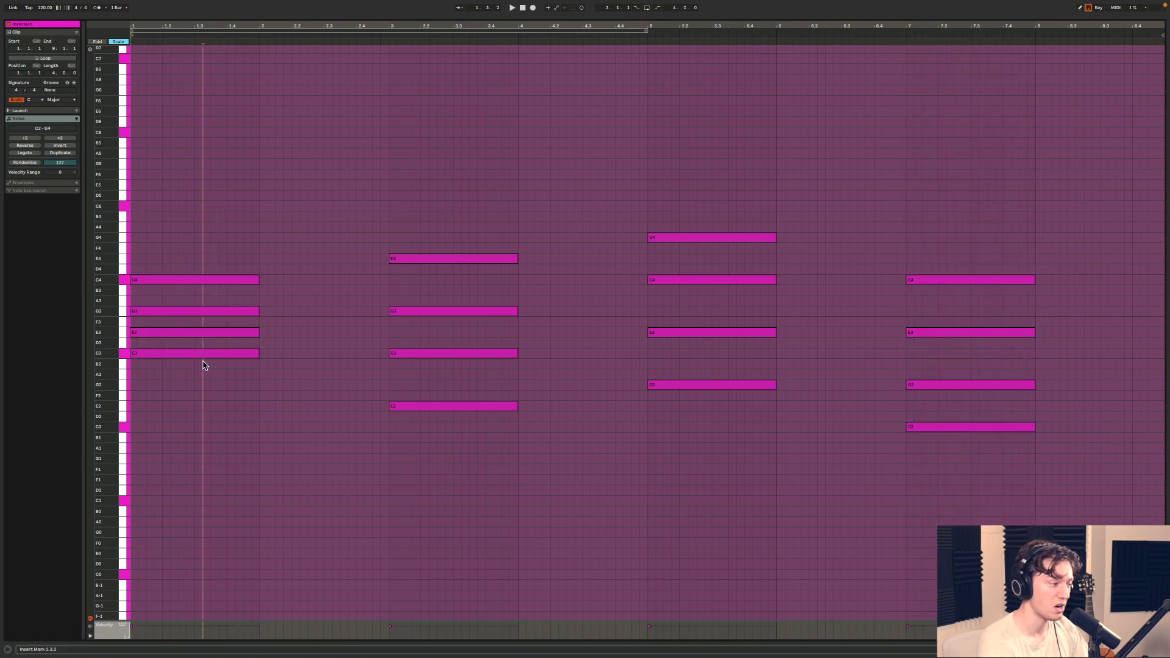
left_click(183, 358)
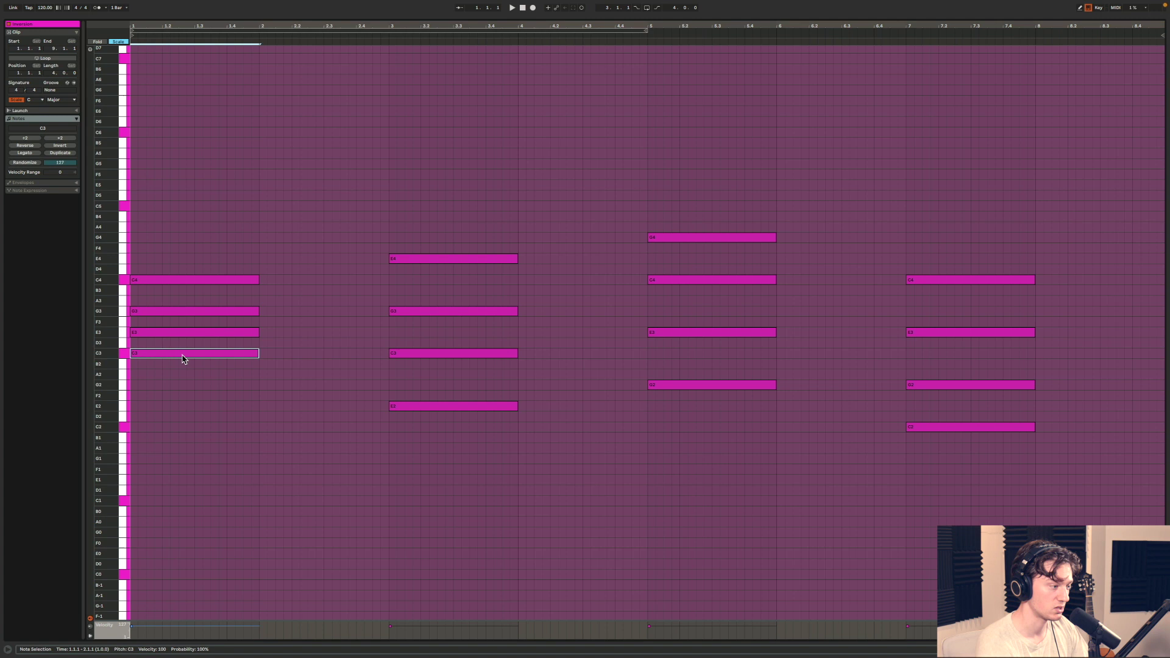
left_click(181, 334)
left_click(173, 313)
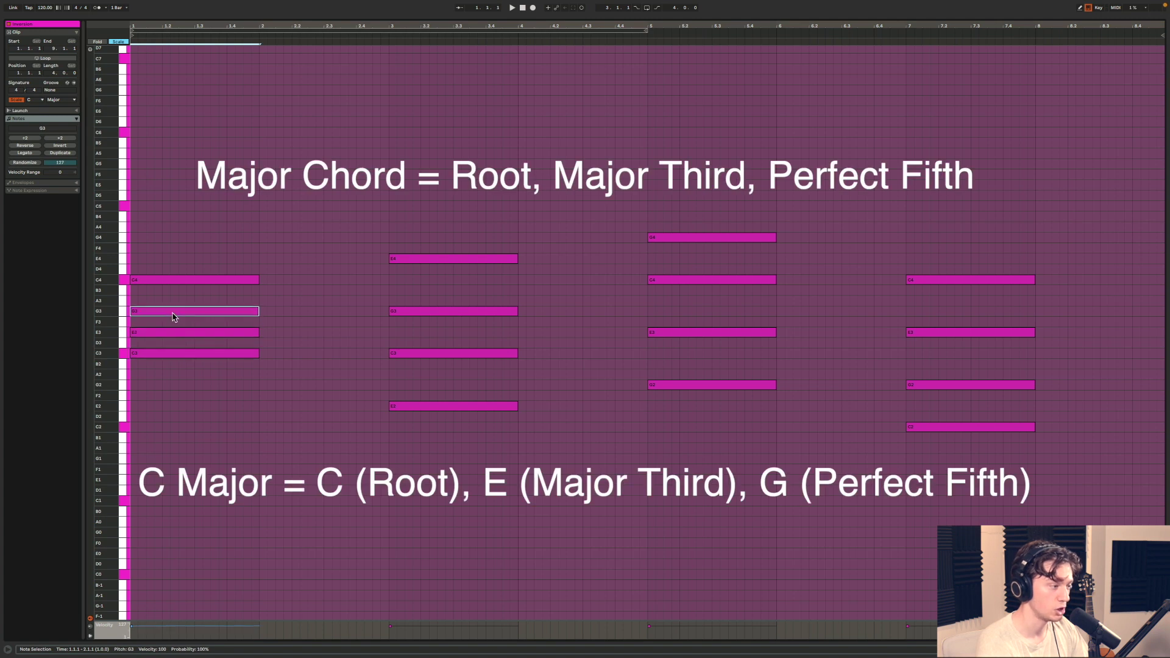
left_click(168, 280)
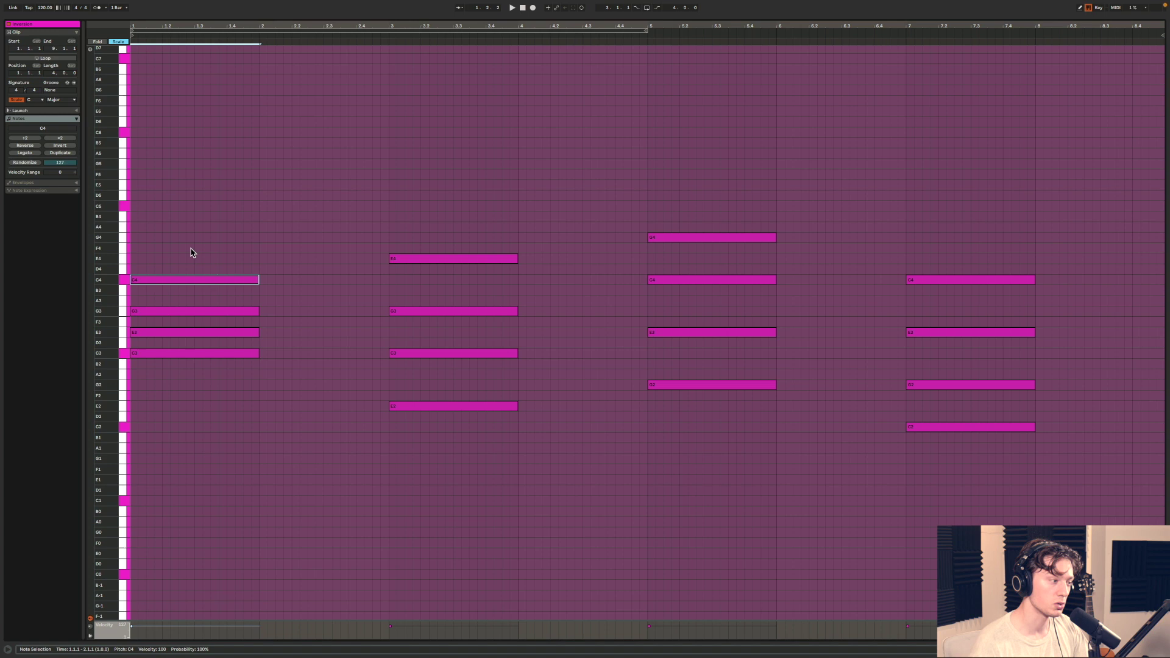
left_click_drag(191, 252, 195, 376)
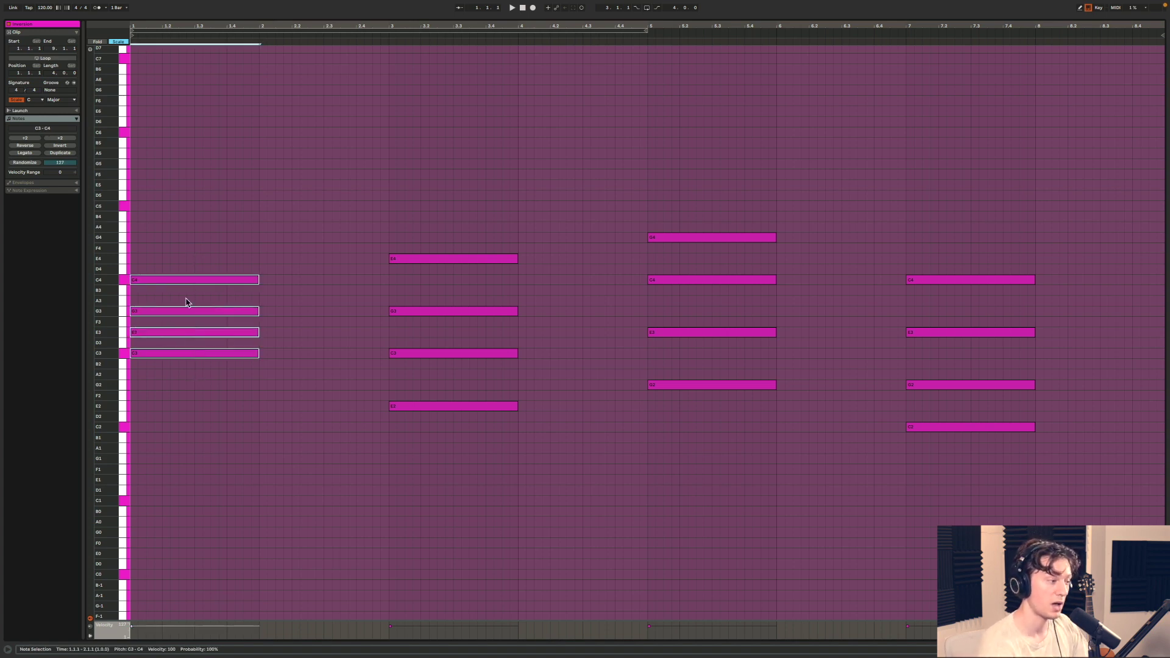
left_click_drag(184, 251, 184, 445)
left_click(182, 433)
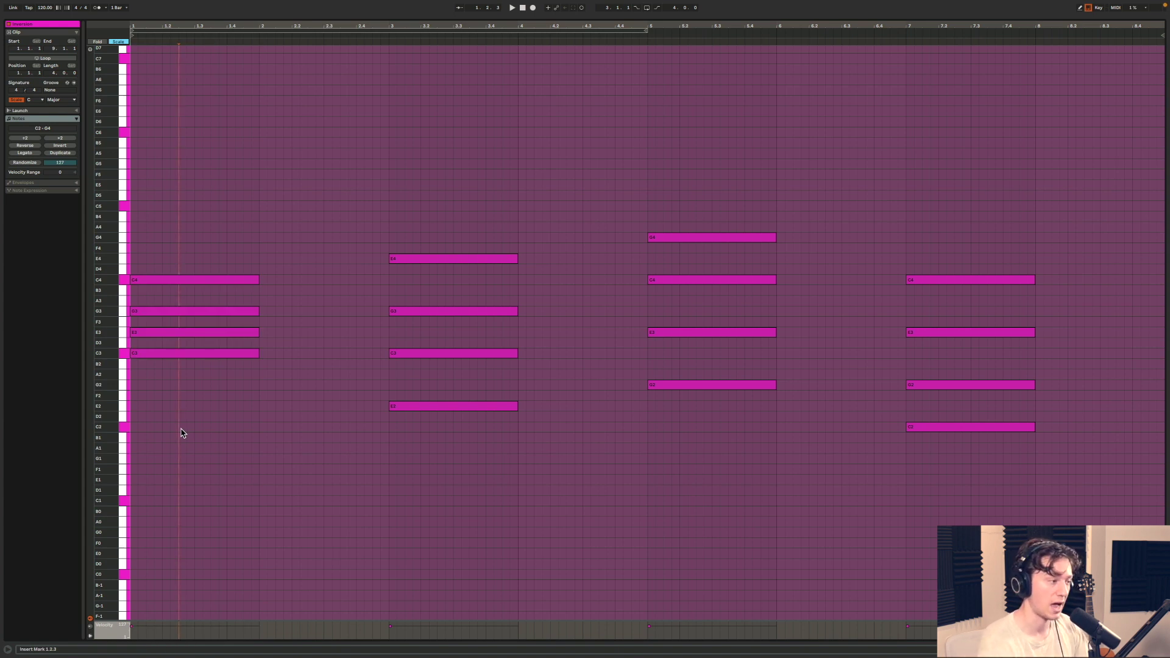
left_click(180, 281)
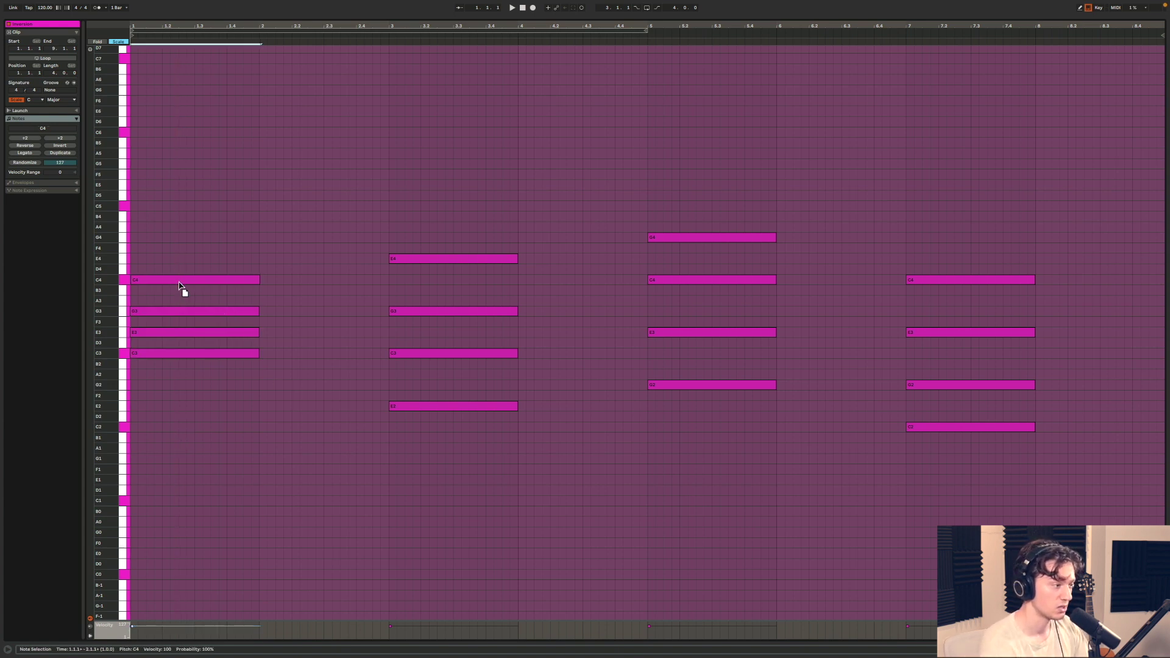
left_click_drag(180, 284, 157, 376)
left_click(181, 287)
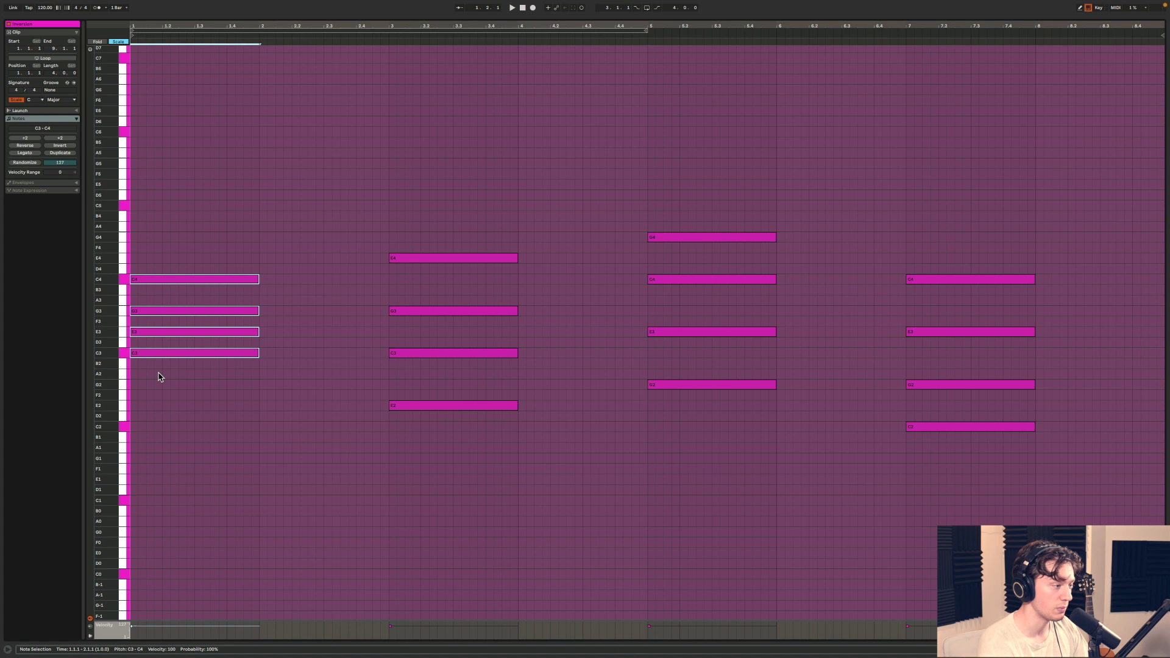
left_click(159, 379)
left_click_drag(159, 212, 170, 410)
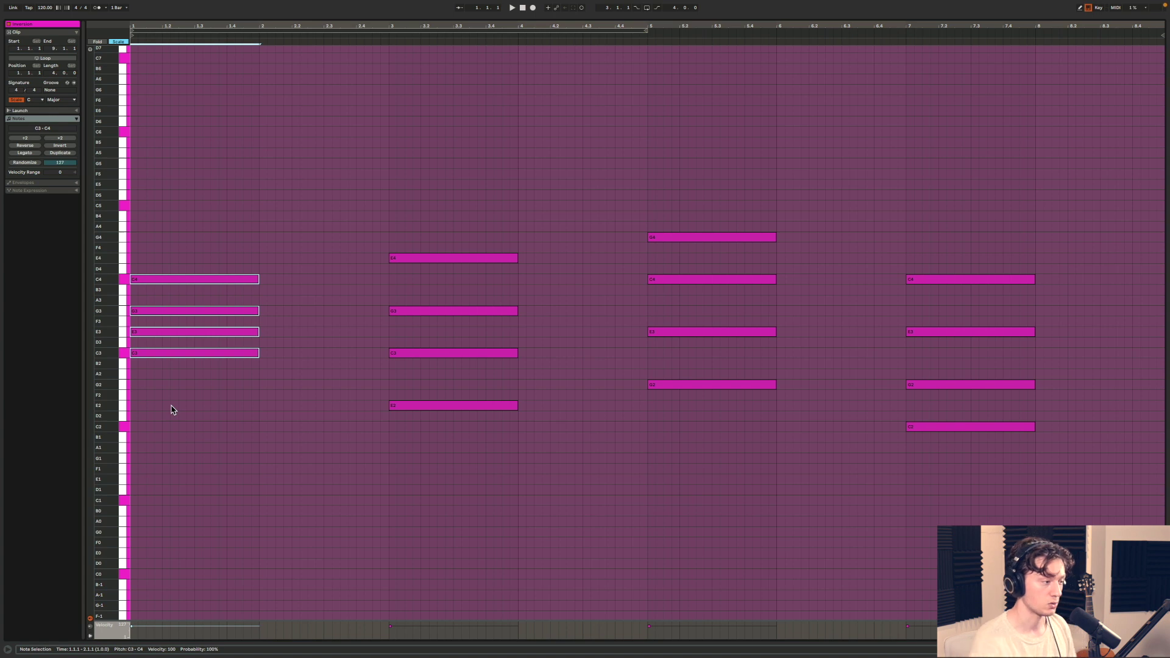
left_click(356, 271)
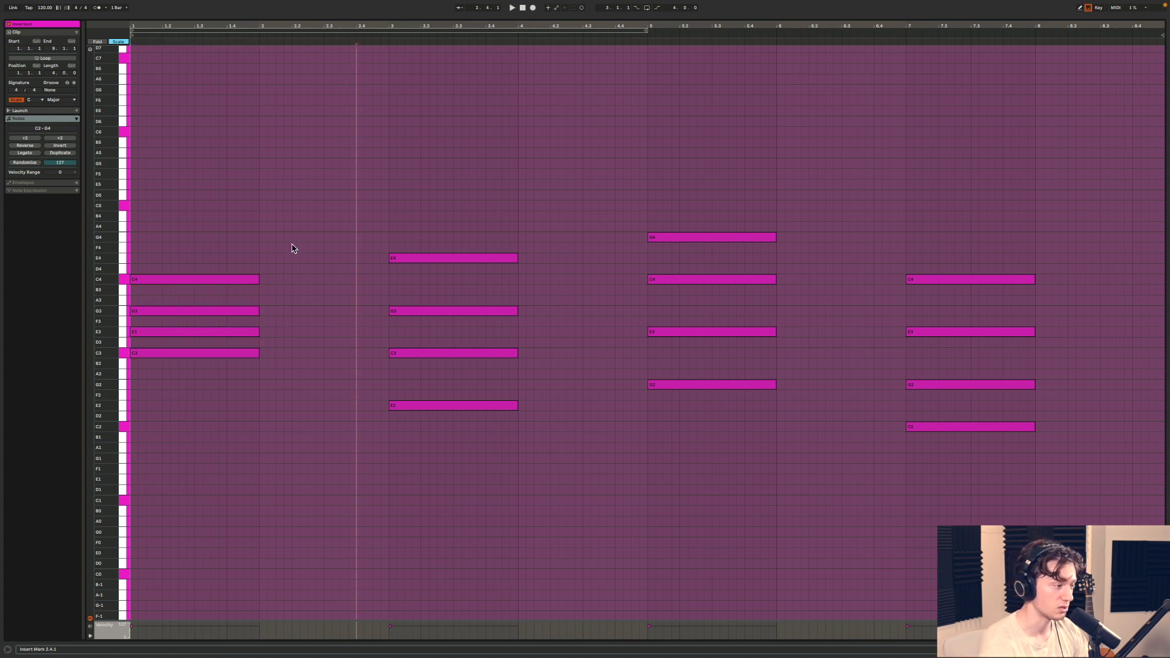
key("space")
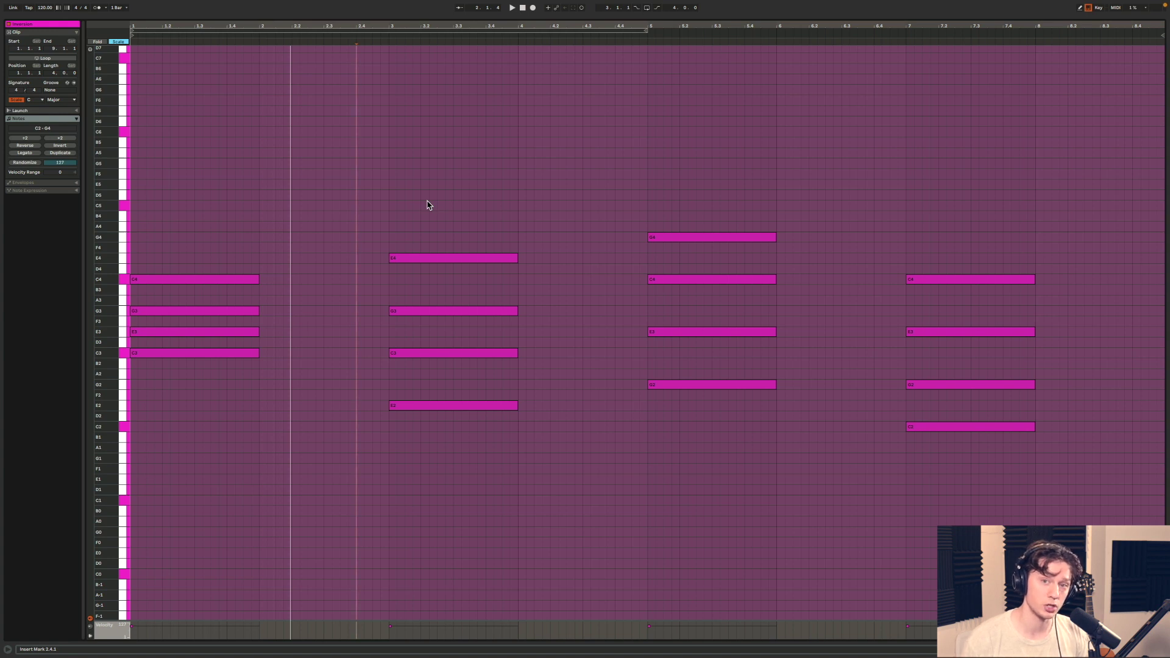
left_click(189, 354)
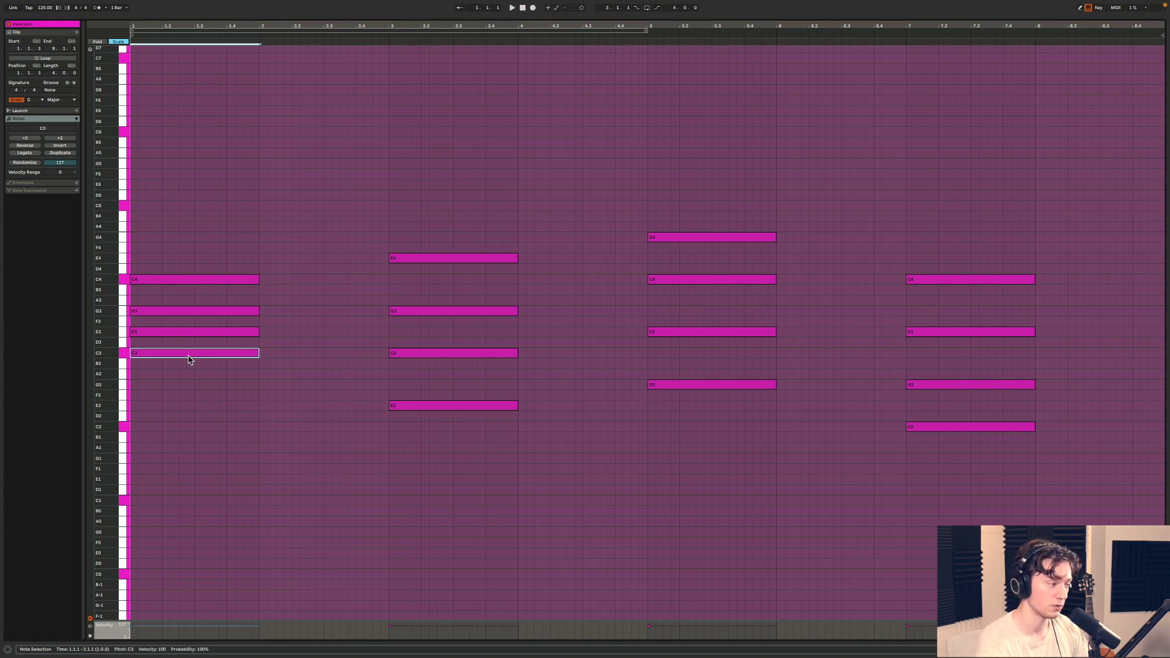
key("shift+Up")
left_click(180, 333)
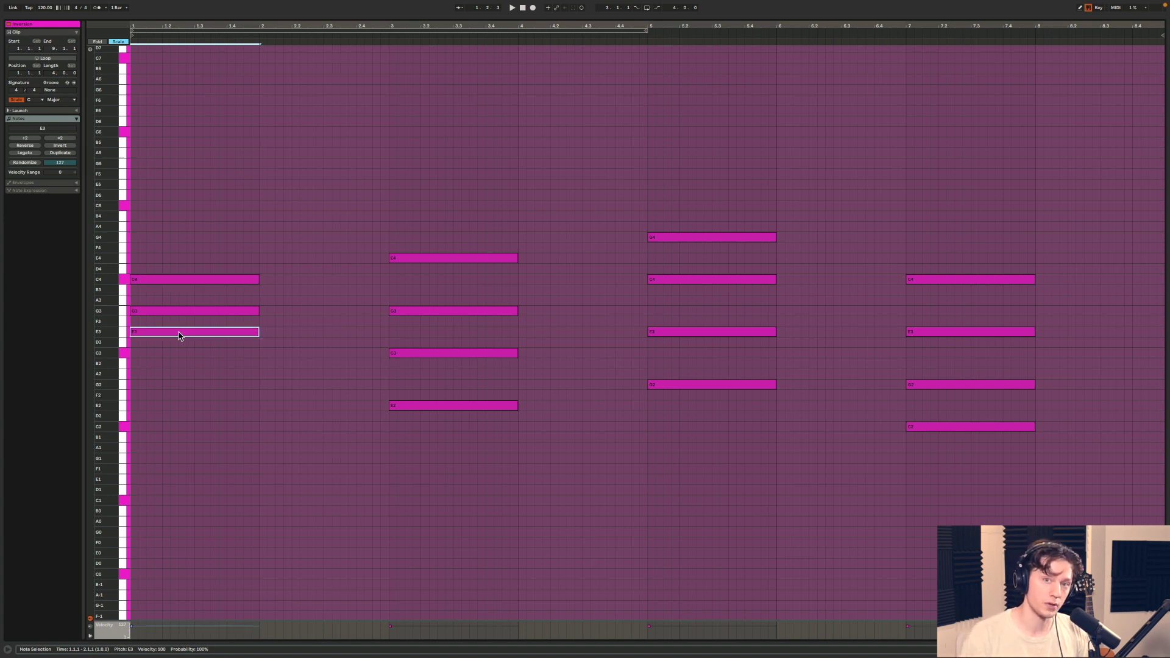
key("space")
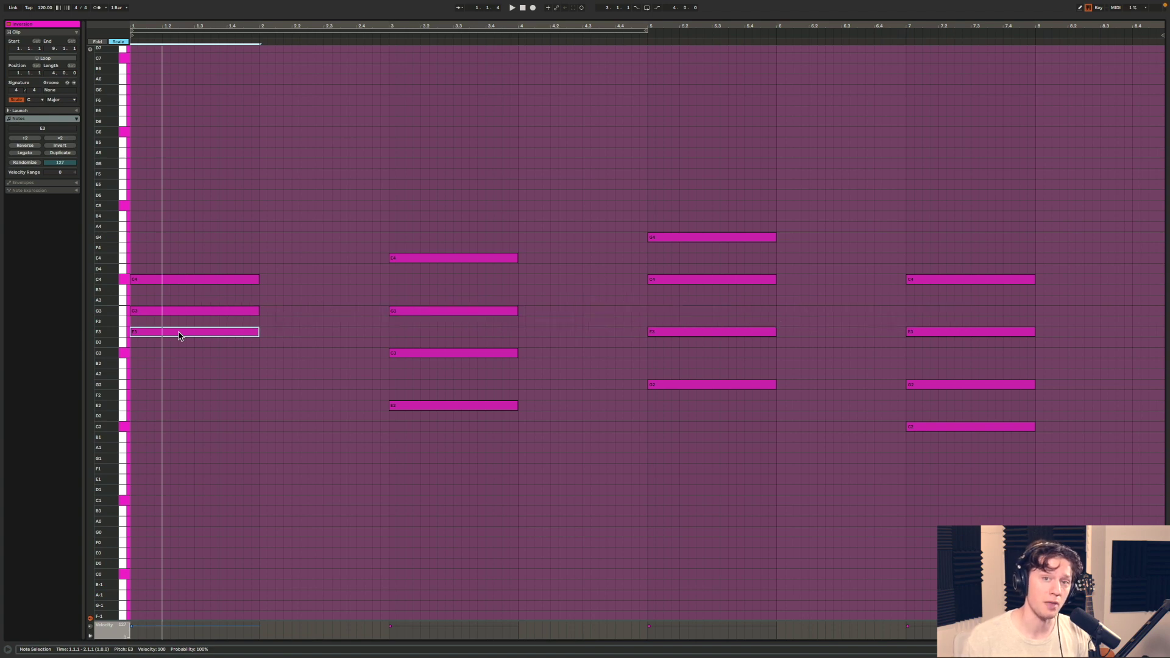
left_click_drag(425, 217, 425, 496)
left_click(426, 497)
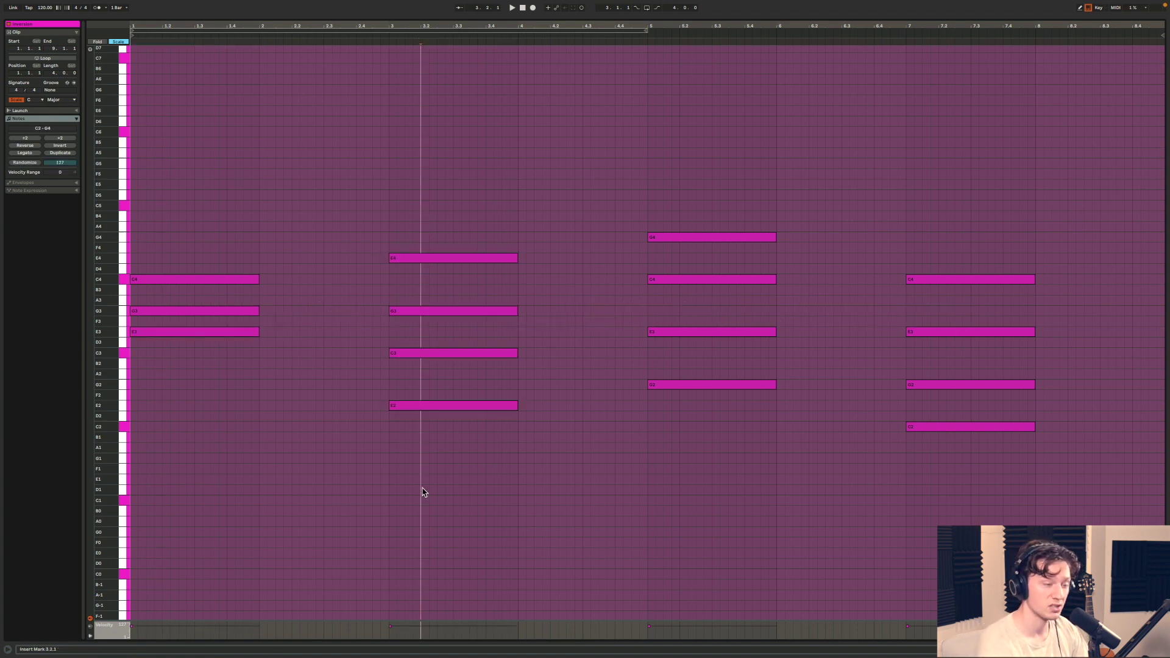
left_click(412, 406)
left_click(418, 353)
left_click(411, 311)
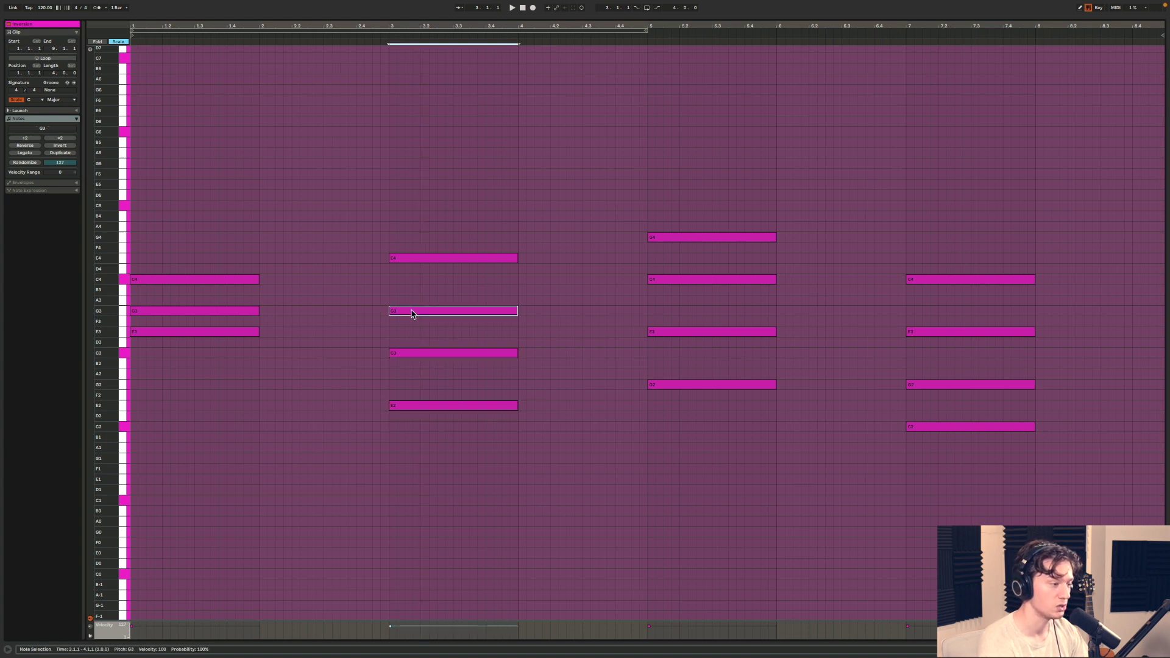
left_click(412, 258)
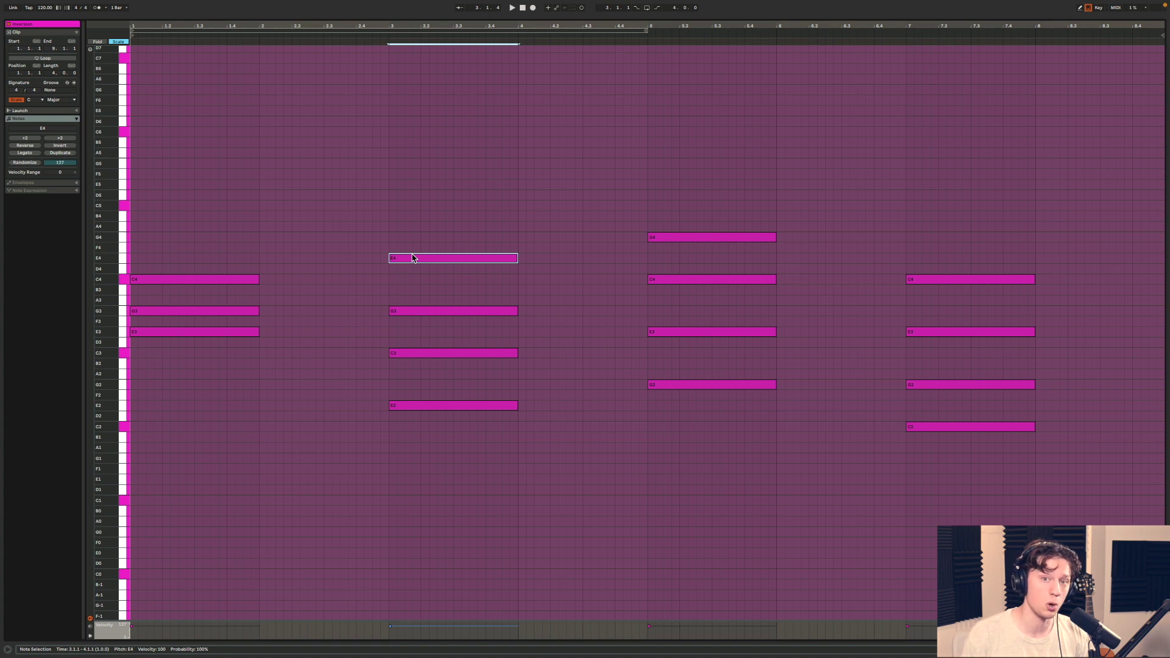
left_click(352, 32)
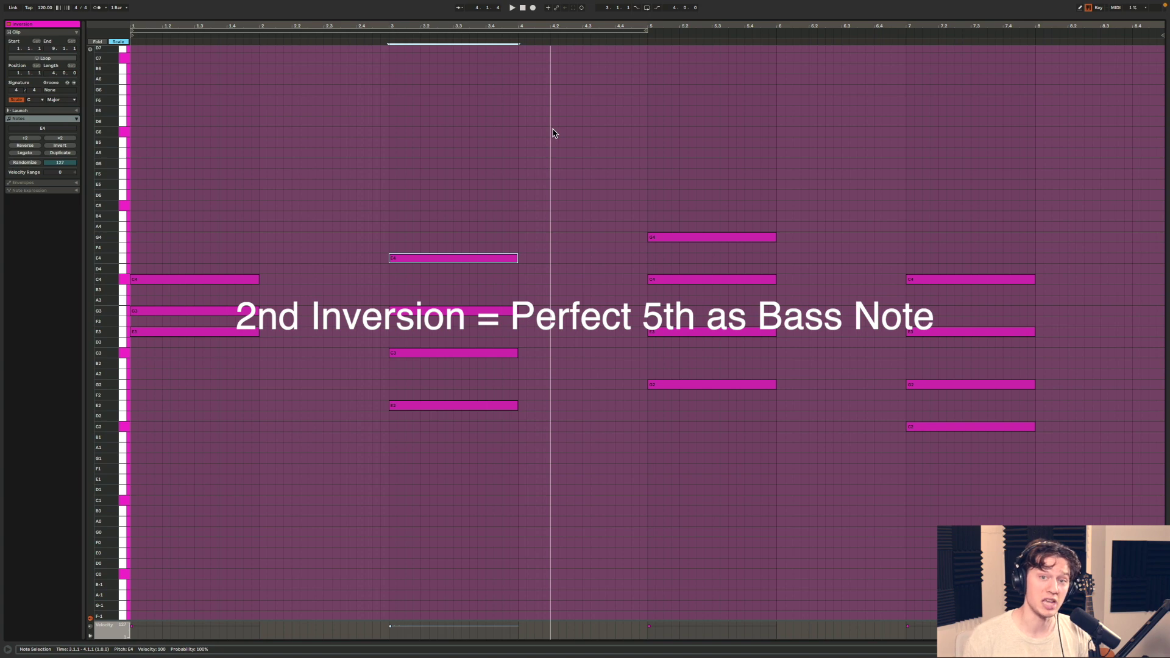
Audition from the third chord, then copy bar 1's C4 down an octave to C3
left_click(613, 36)
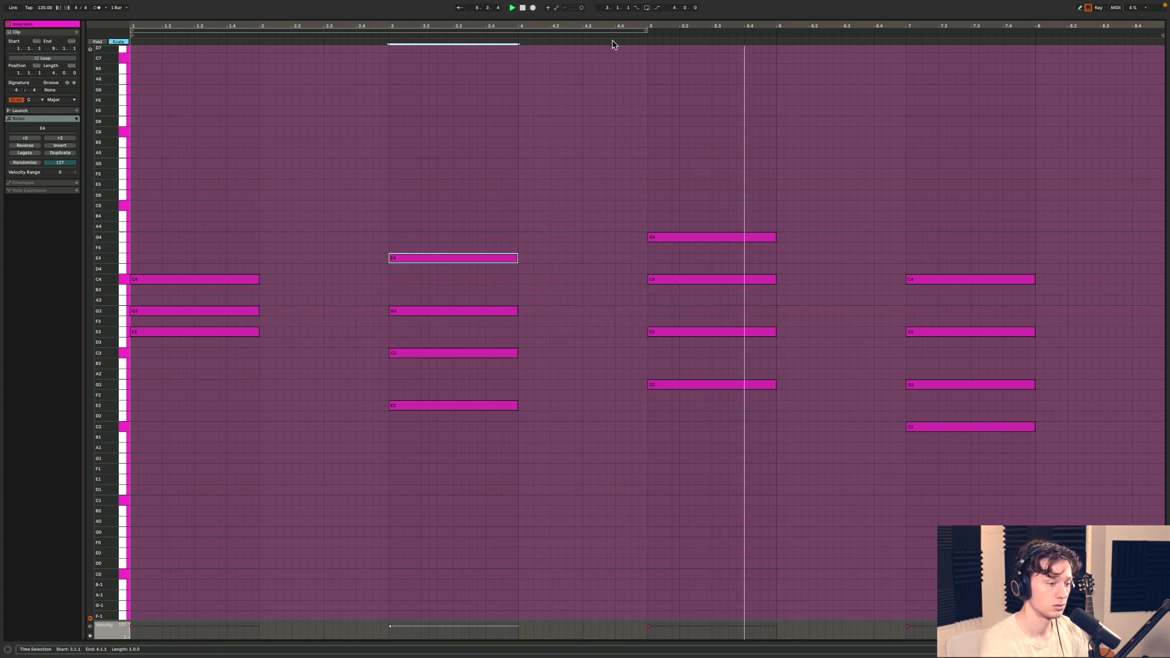
key("space")
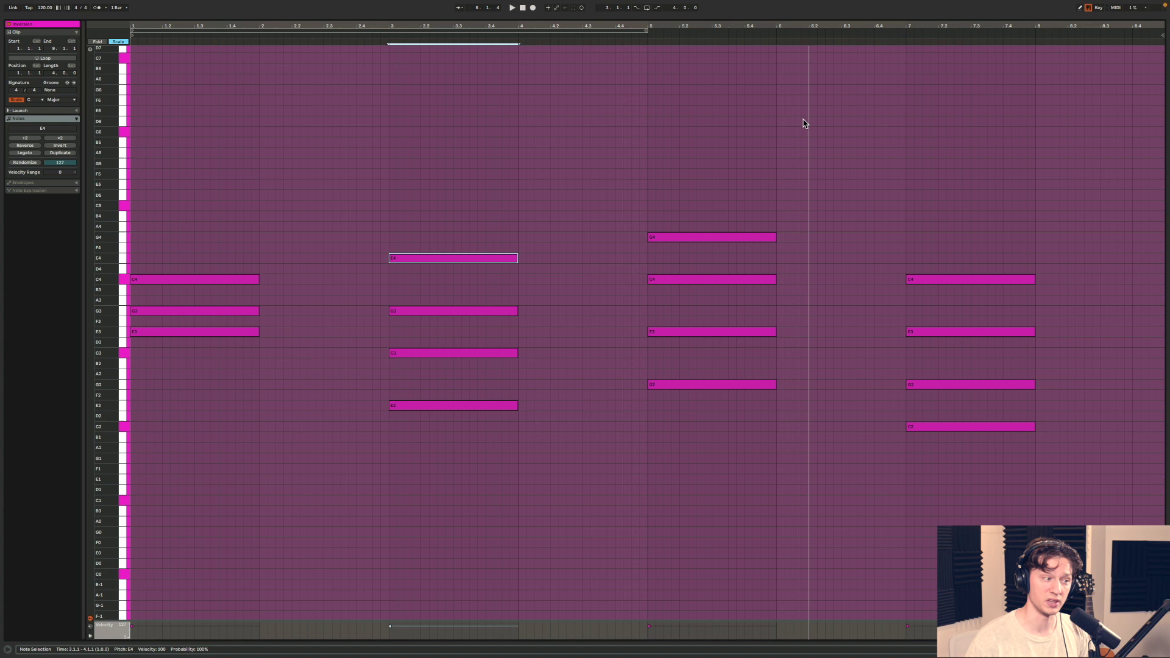
left_click(176, 281)
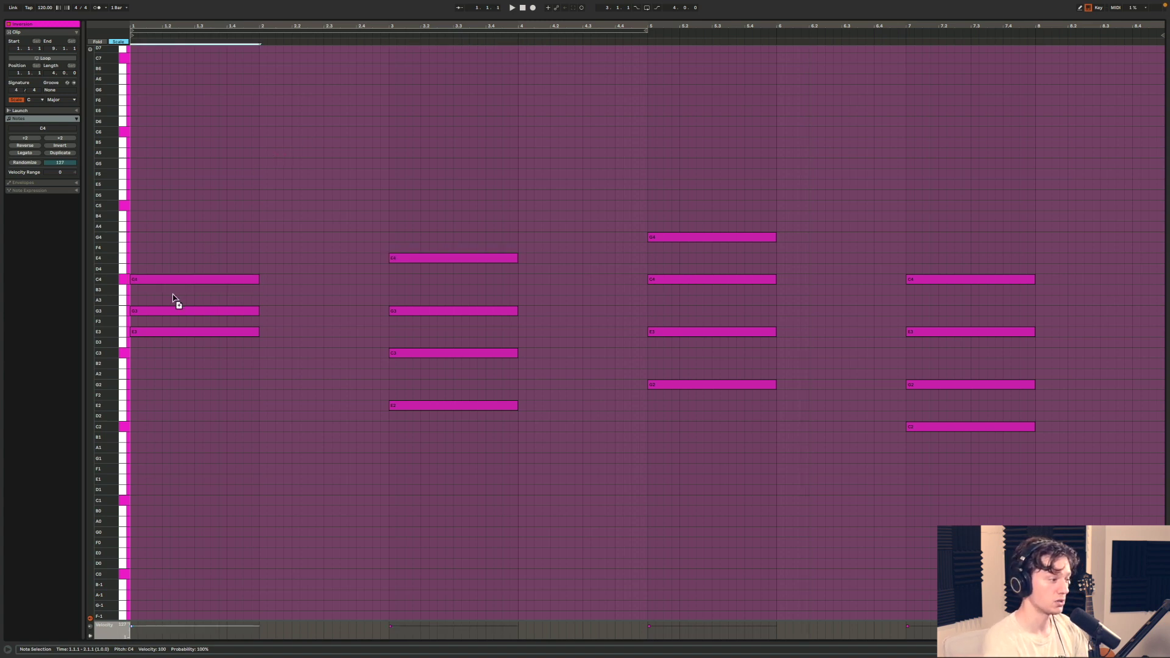
left_click_drag(174, 298, 168, 355)
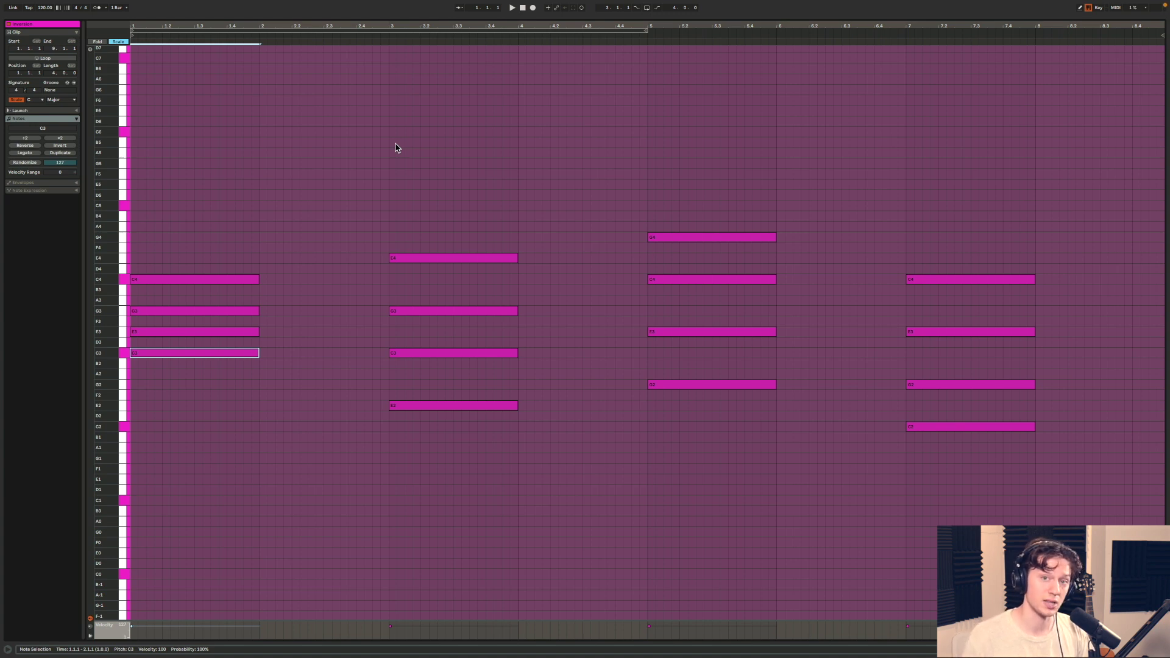
Play the first chord with its new C3 bass, then open the Suspensions clip in the MIDI editor
key("space")
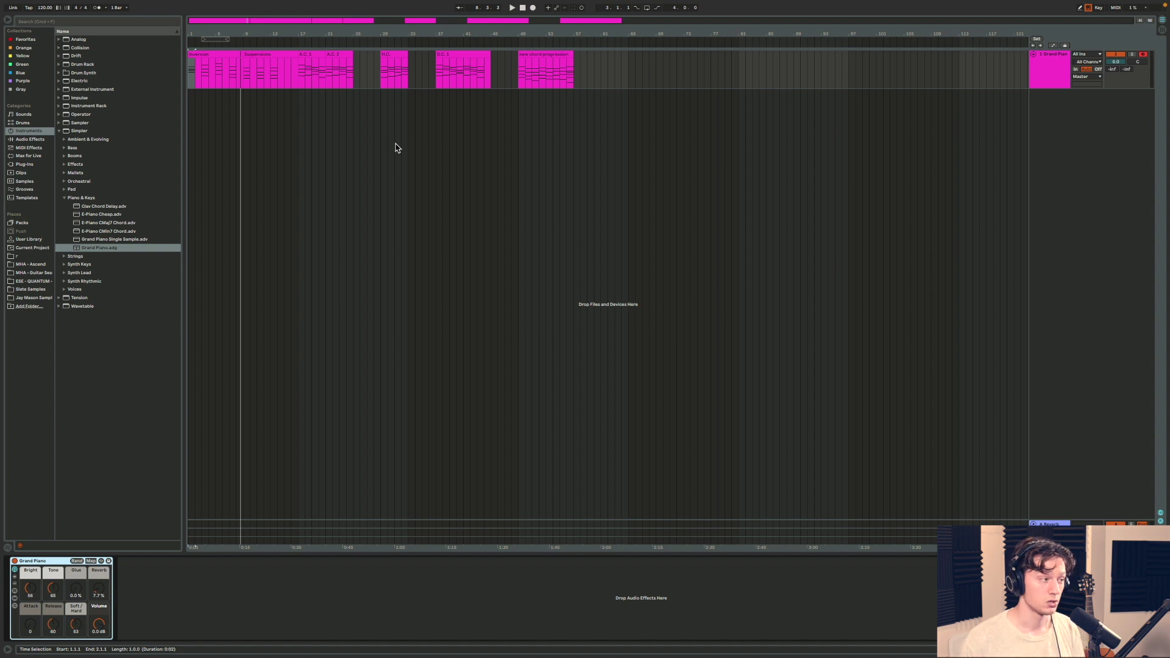
double_click(269, 58)
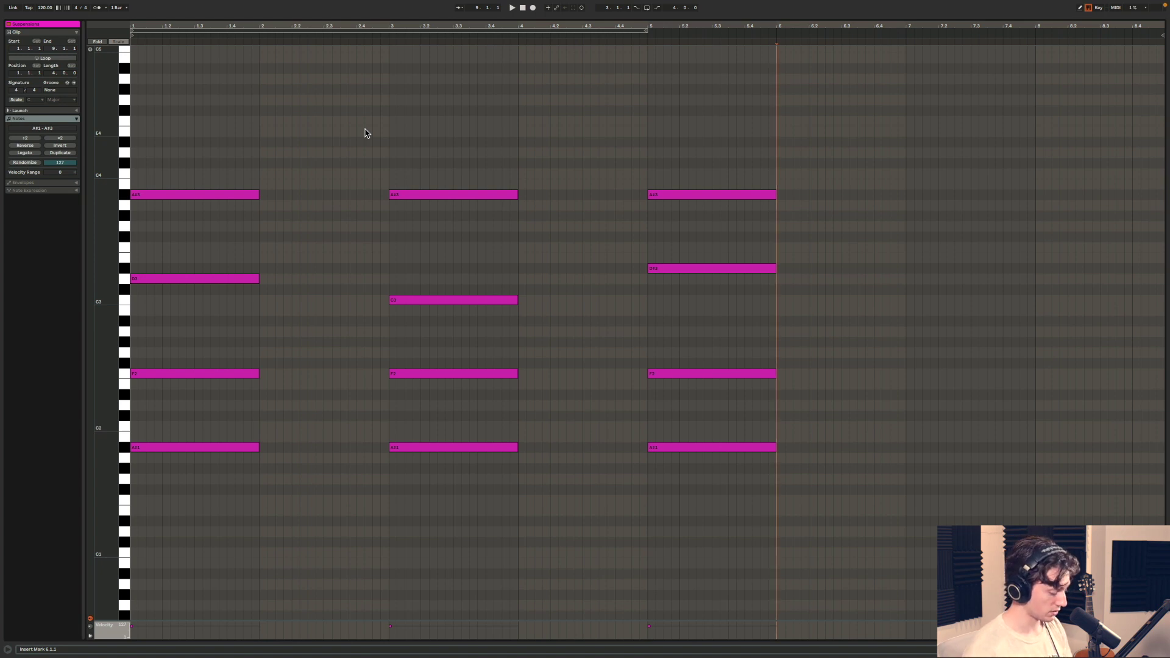
key("space")
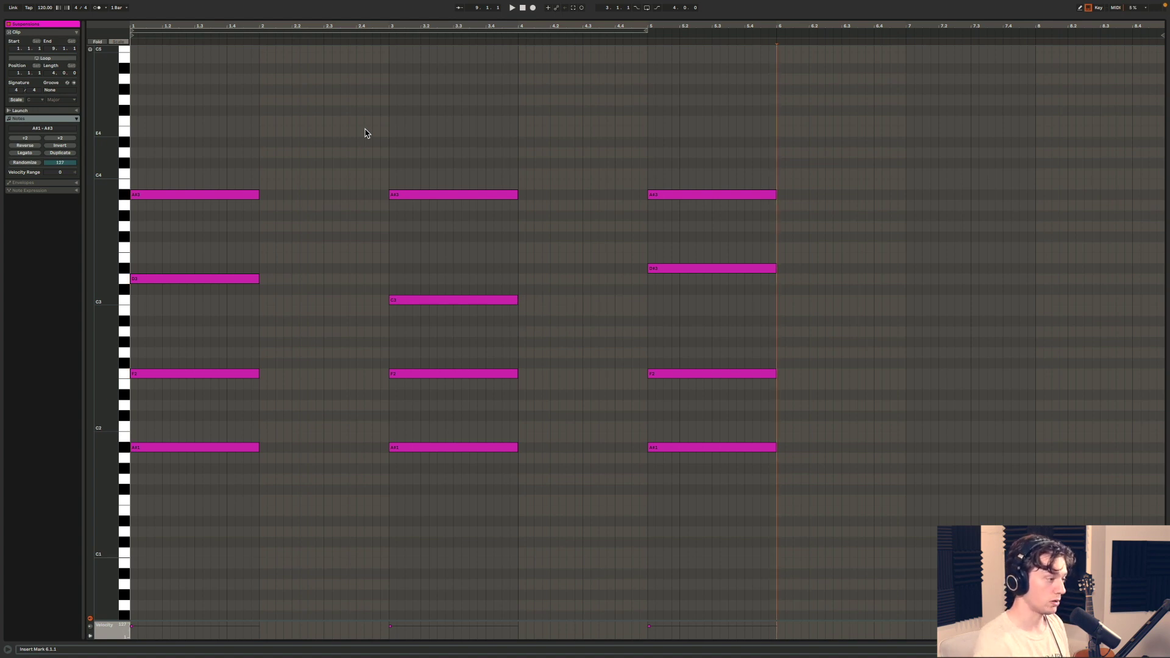
left_click(159, 449)
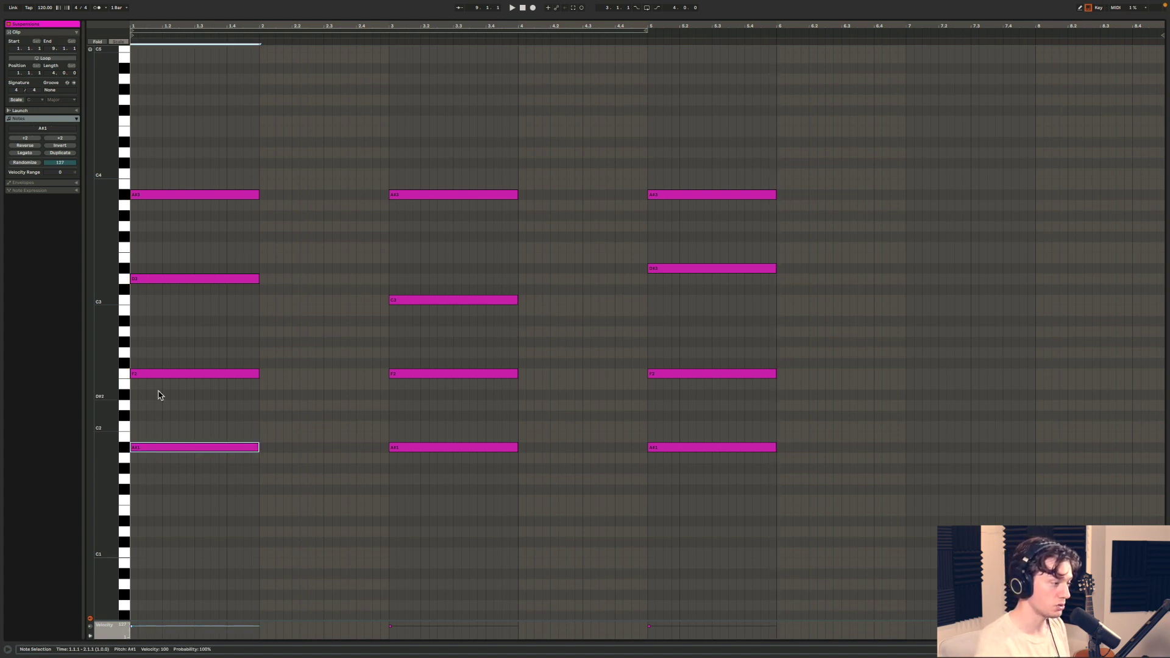
left_click(160, 373)
left_click(154, 281)
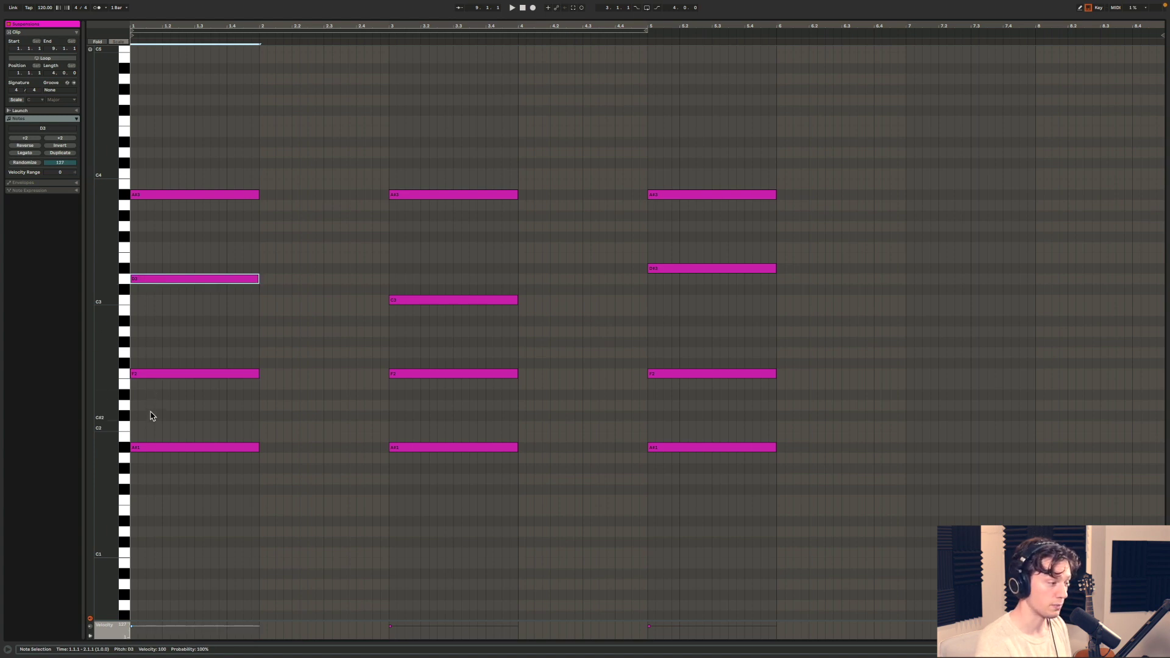
left_click(150, 450)
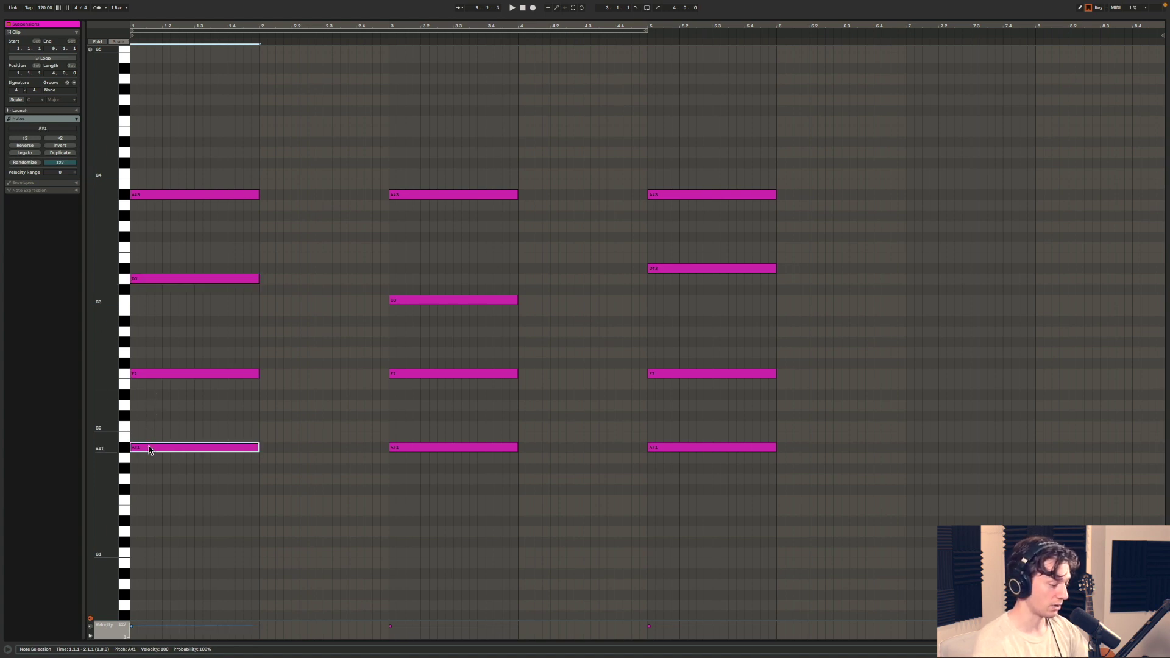
key("Up")
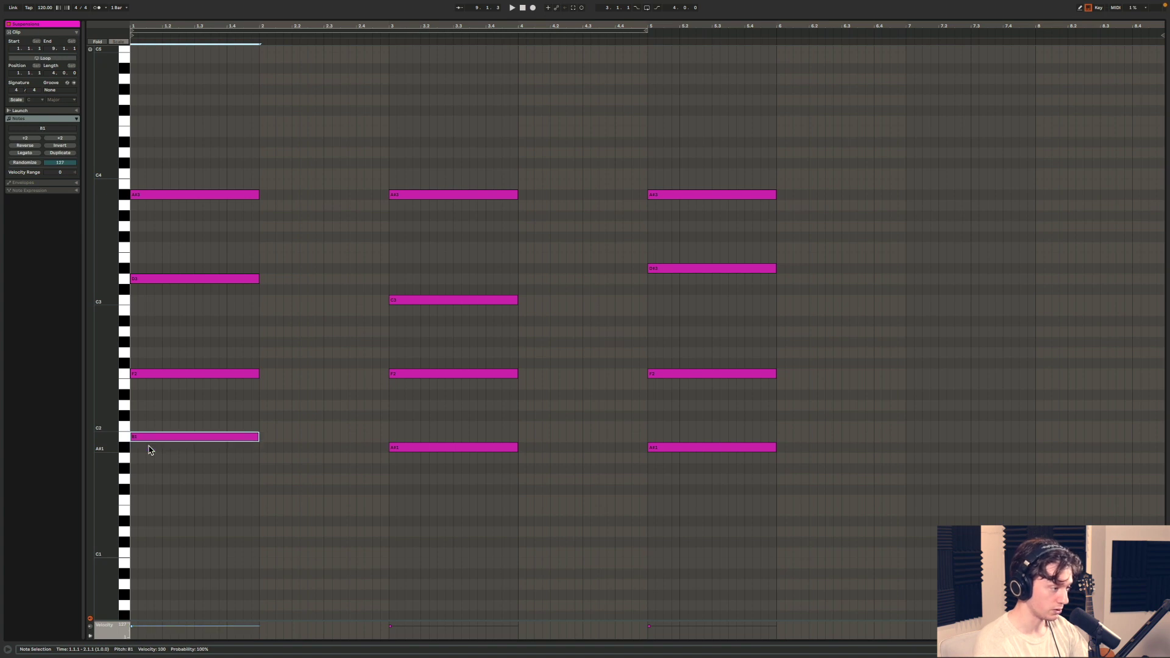
key("Up")
key("Up")
key("Up")
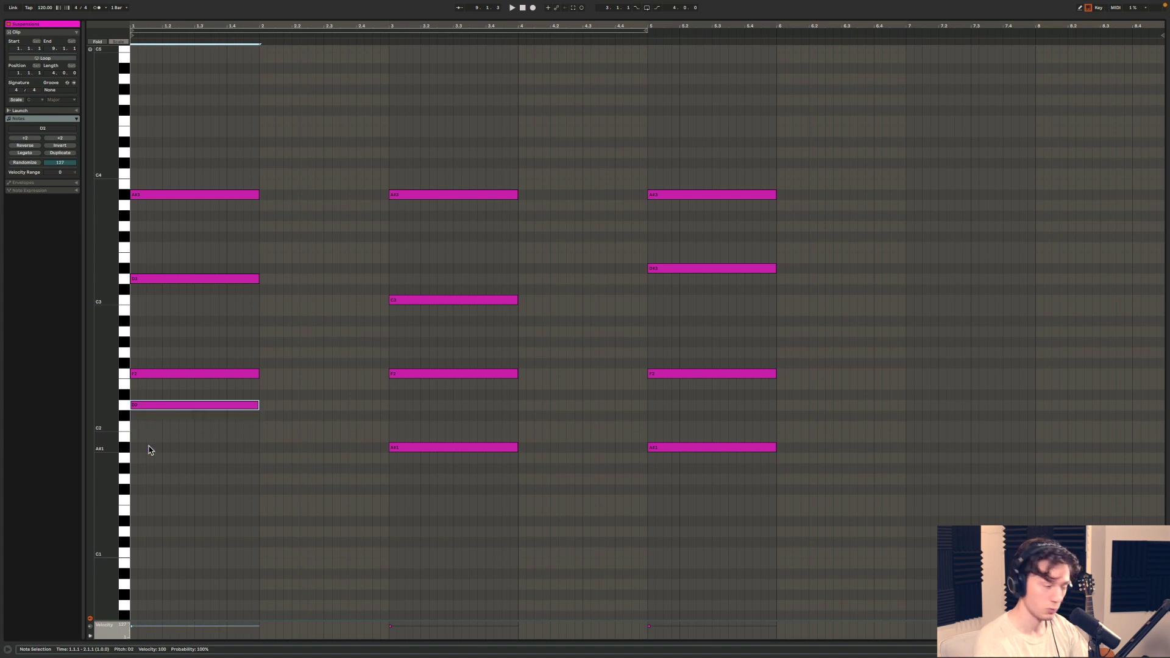
key("Up")
key("Up")
key("Up")
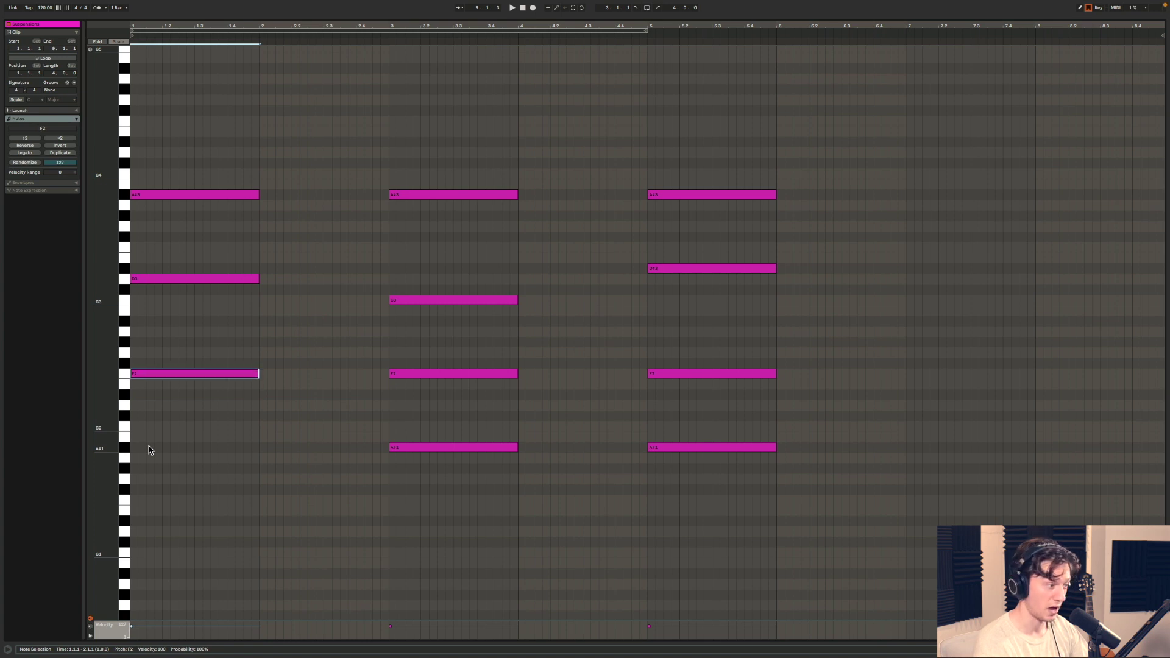
key("Down")
key("Down")
key("Down")
key("Down")
key("Down")
key("Down")
key("Down")
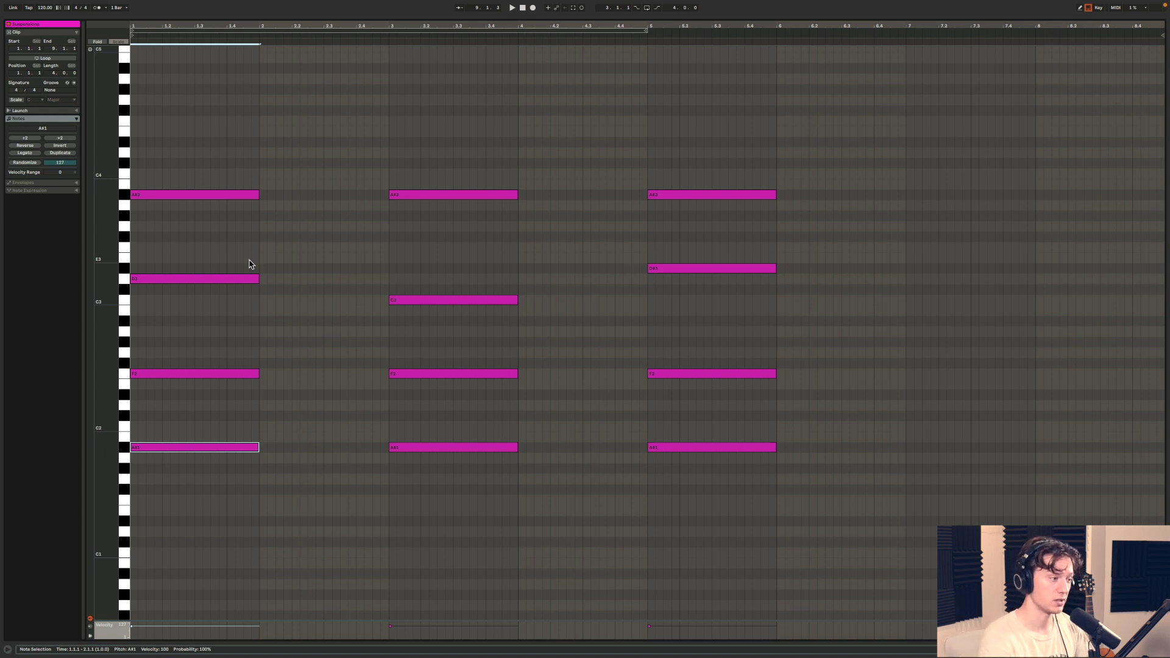
left_click(421, 300)
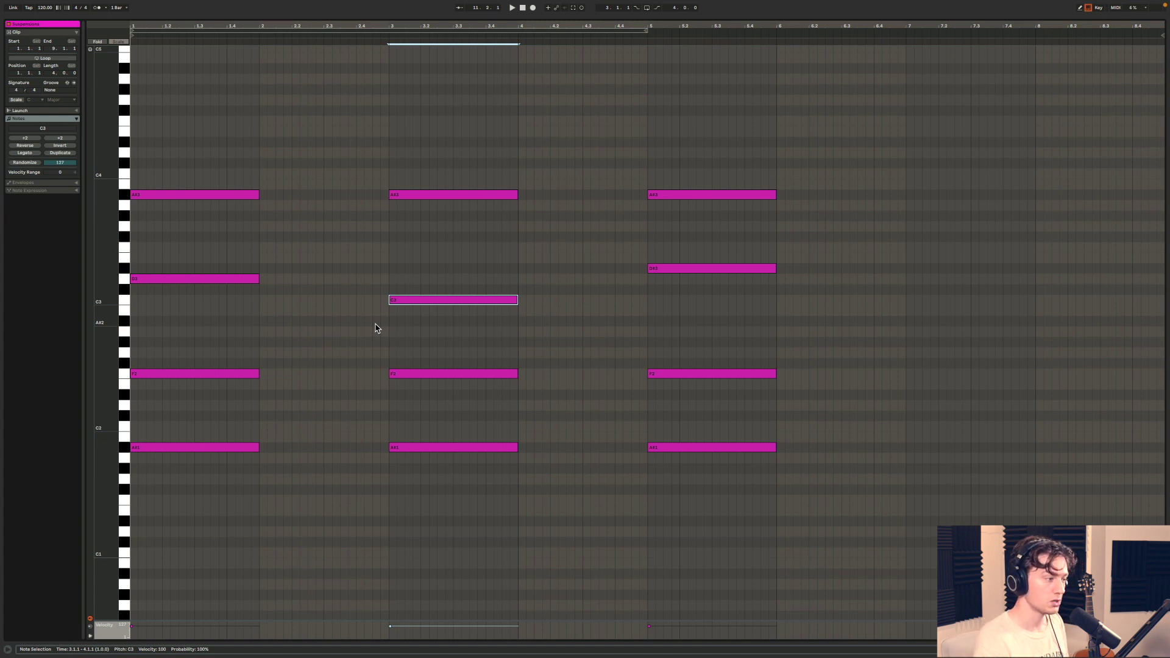
left_click_drag(220, 154, 214, 475)
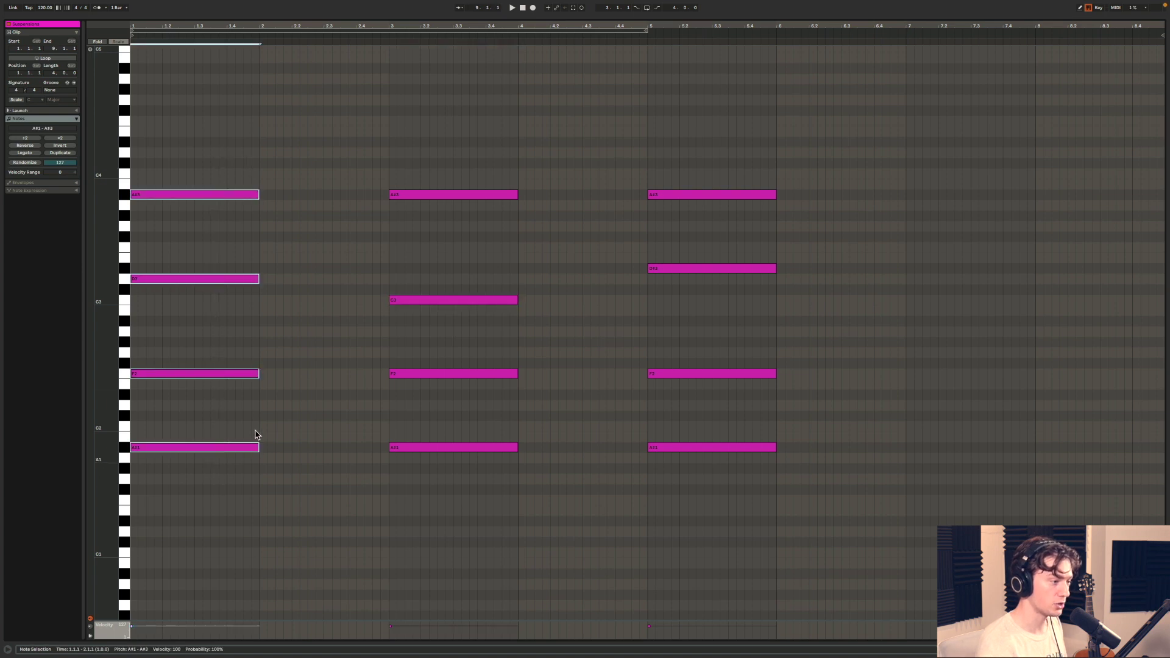
left_click_drag(445, 162, 427, 491)
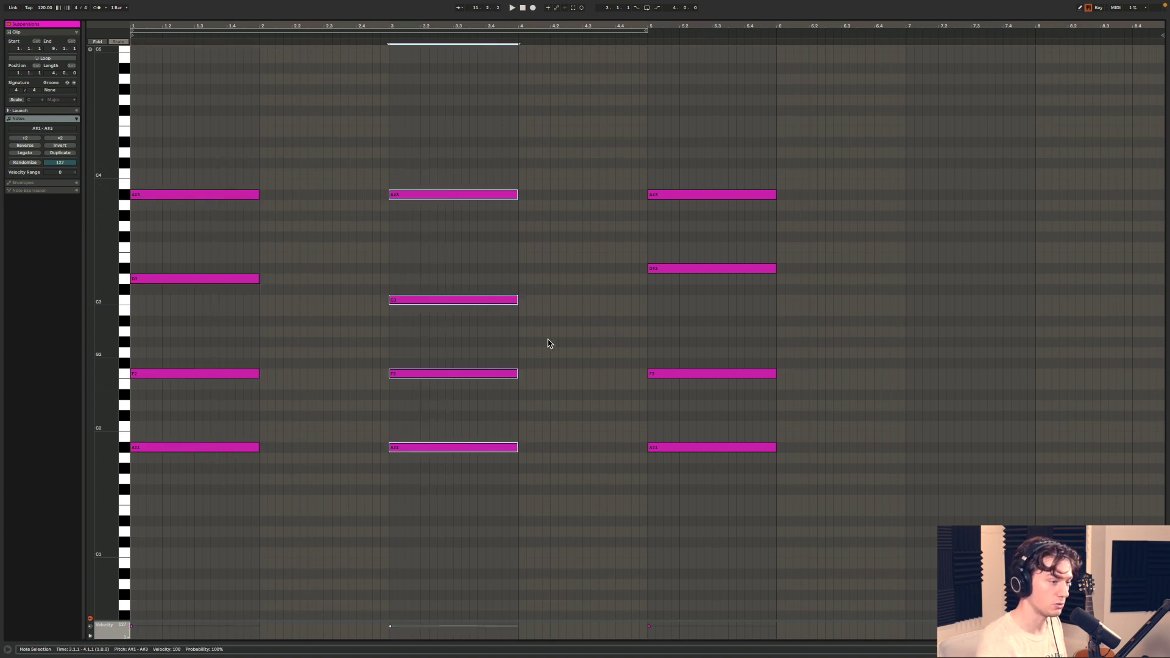
left_click_drag(704, 106, 701, 524)
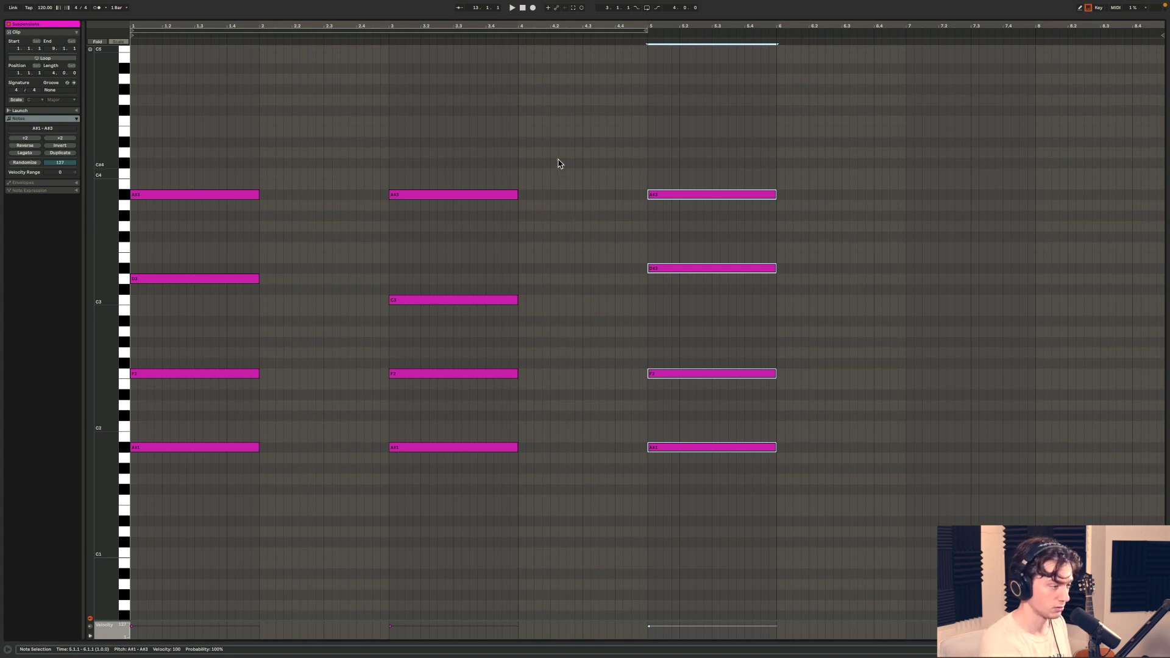
key("space")
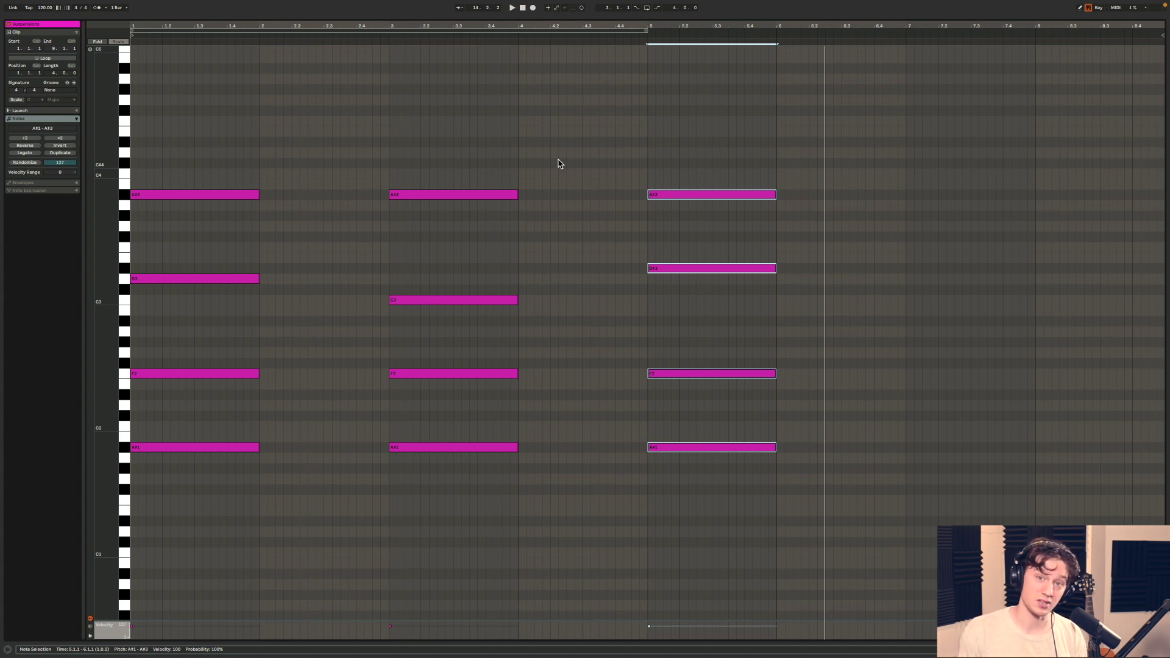
Duplicate the bar-5 chord into bar 6, lower the copied D#3 to D3, and audition it
key("ctrl+d")
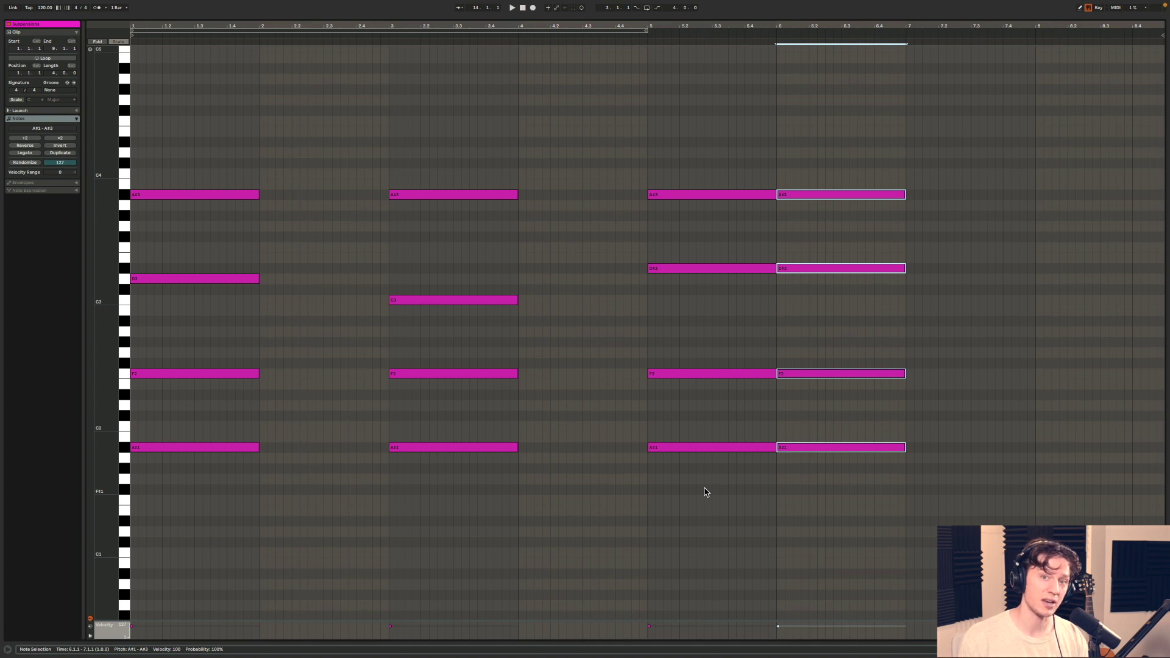
left_click(787, 294)
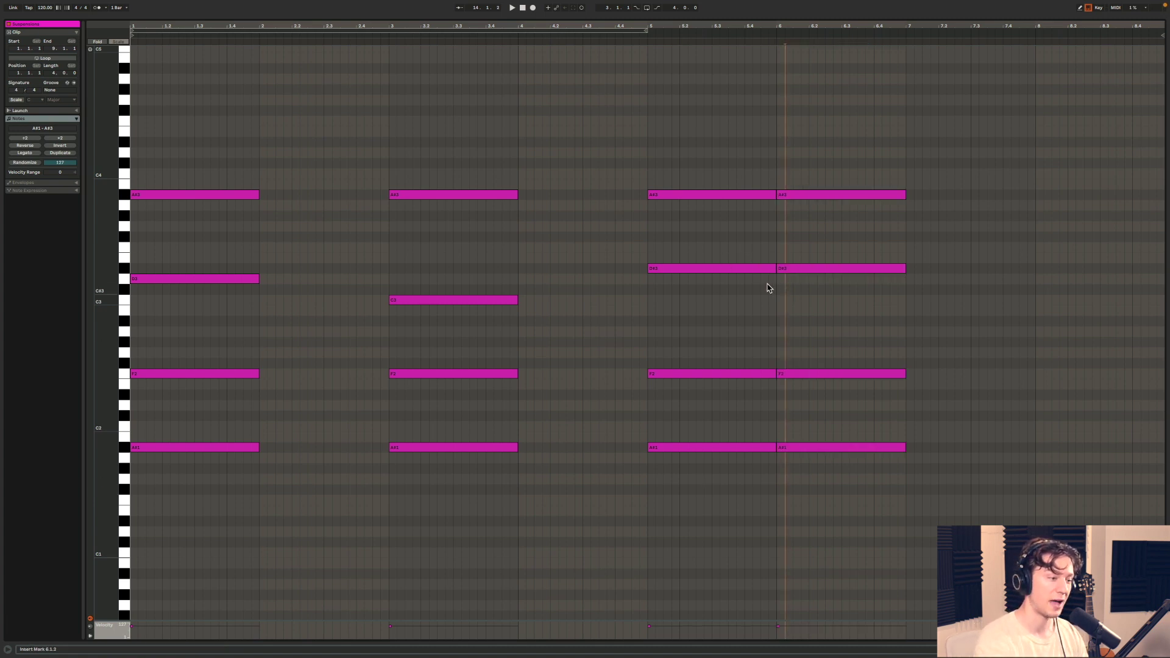
left_click(740, 276)
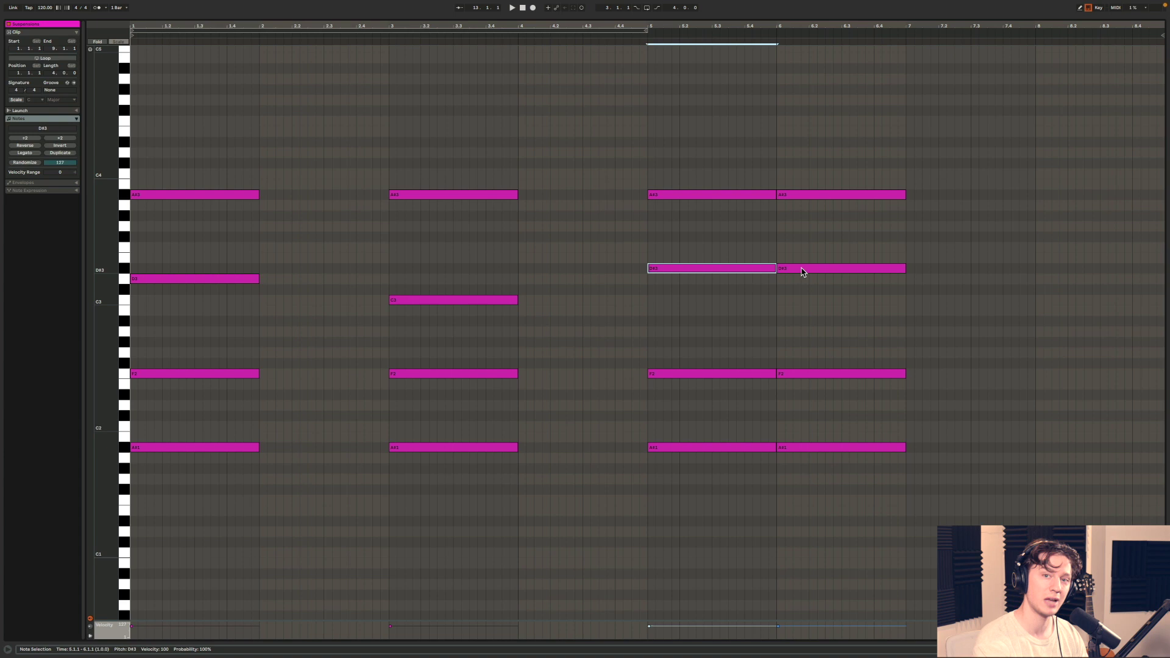
left_click_drag(802, 272, 802, 280)
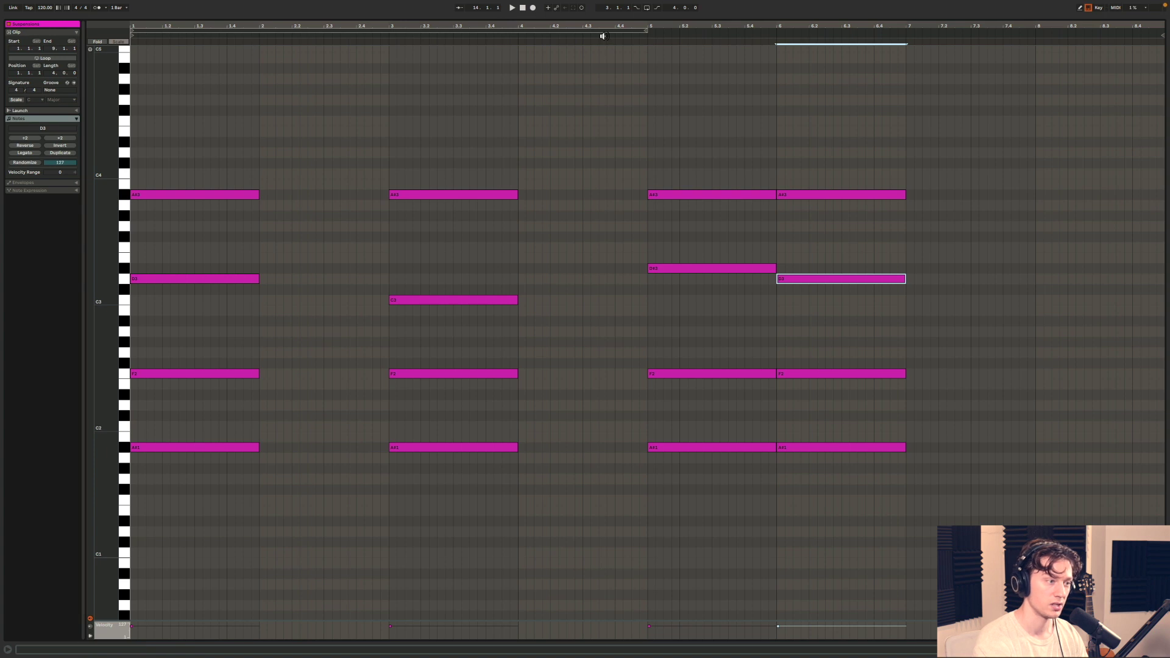
left_click(604, 36)
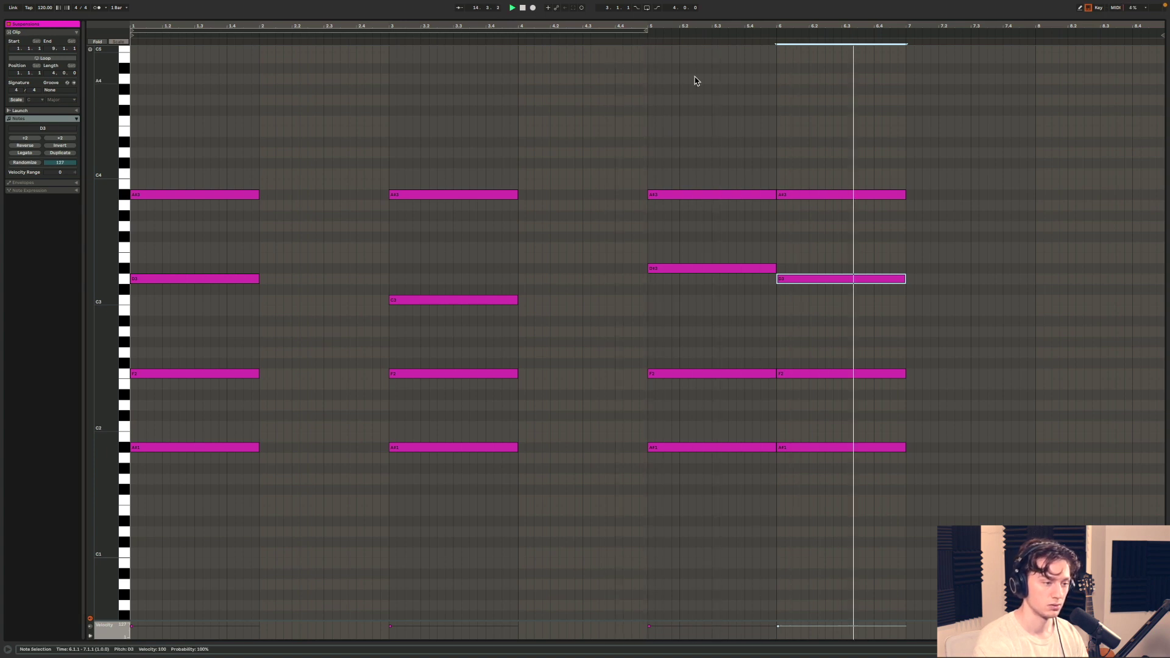
key("space")
Extend bar 5's A#3, F2 and A#1 through bar 6 and play the resolution
left_click(762, 195)
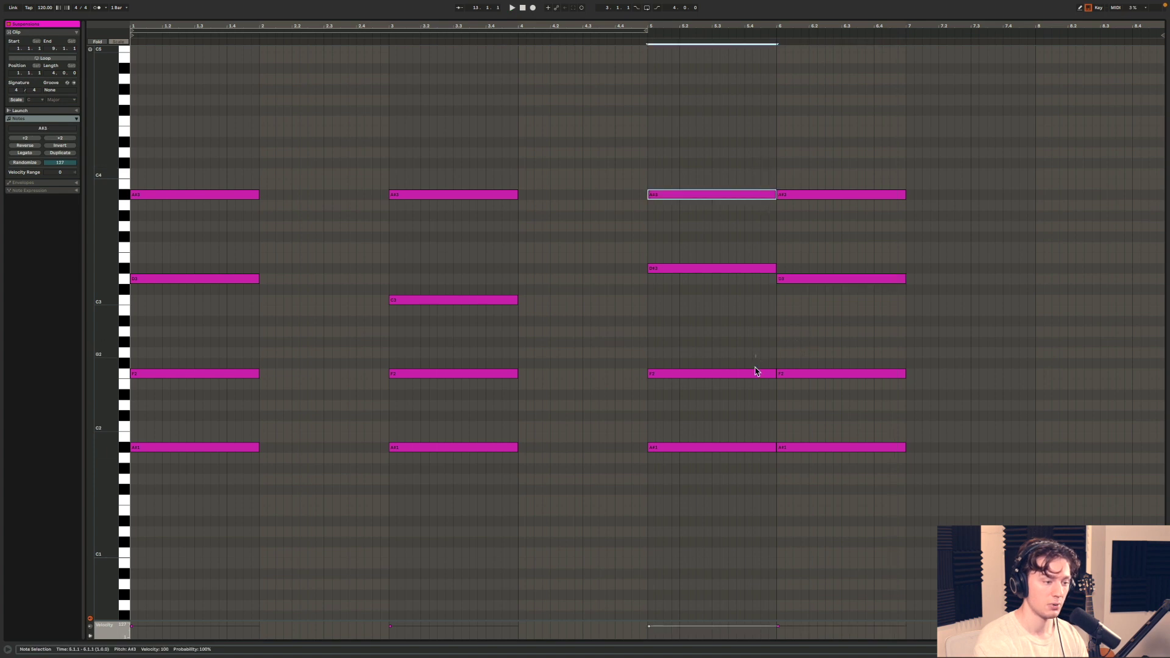
left_click_drag(756, 371, 758, 503)
left_click_drag(775, 451, 908, 456)
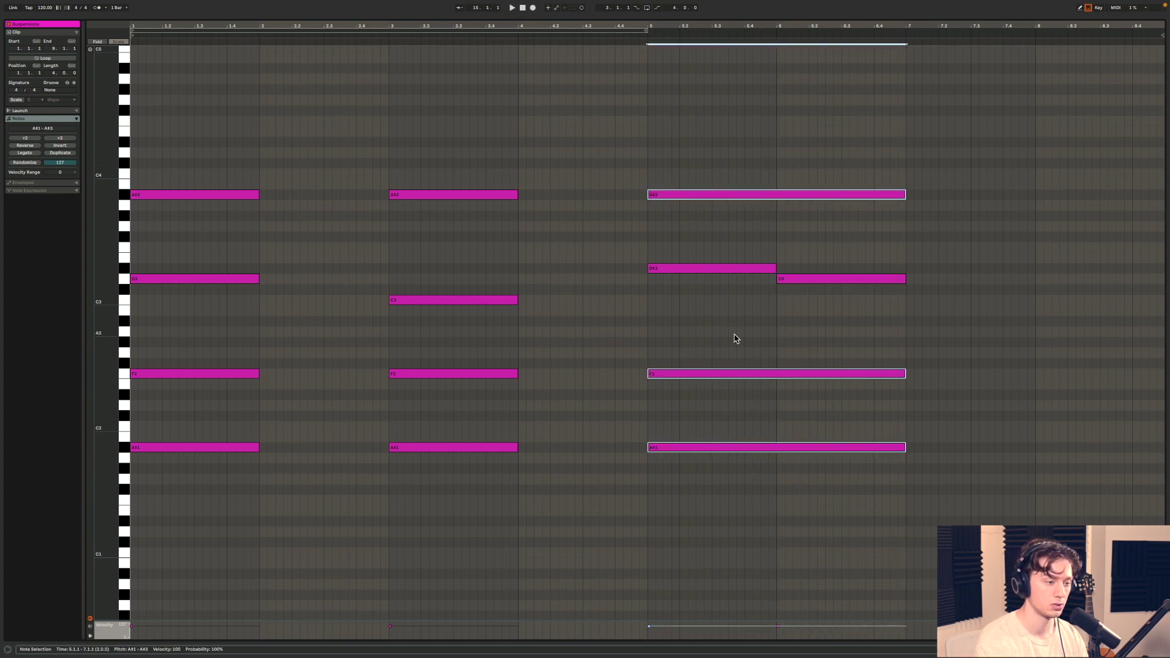
left_click(611, 35)
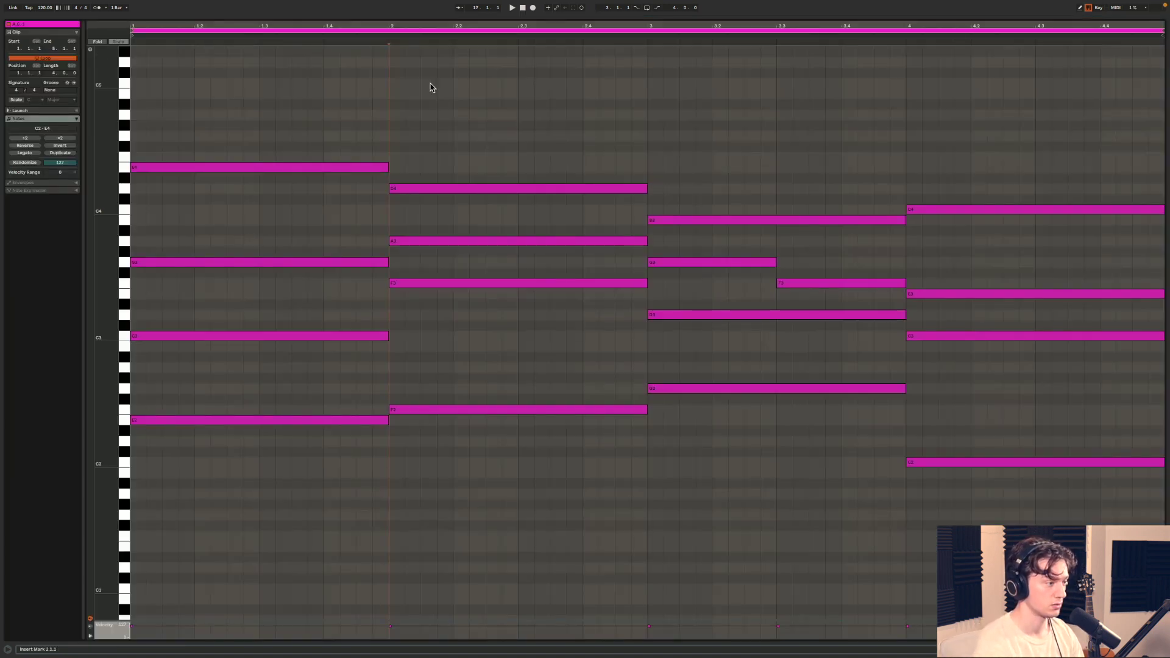
Play the four-chord cadence clip in the full-window piano roll
key("space")
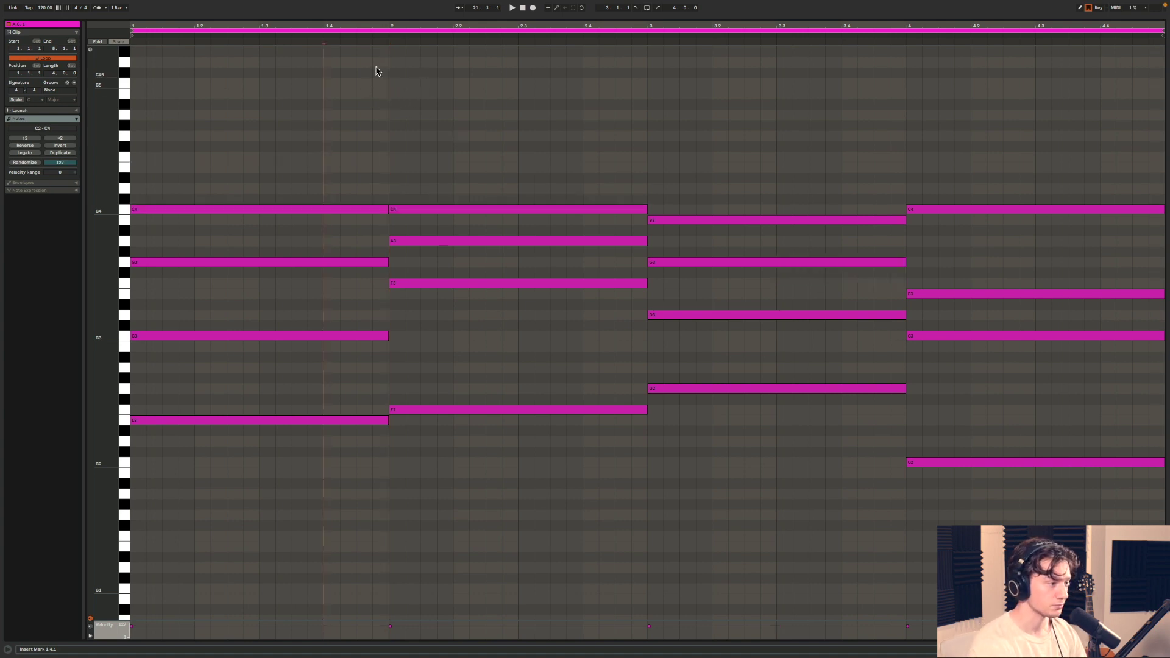
Play the A.C. 2 authentic cadence clip, then stop it and return to Arrangement View
key("space")
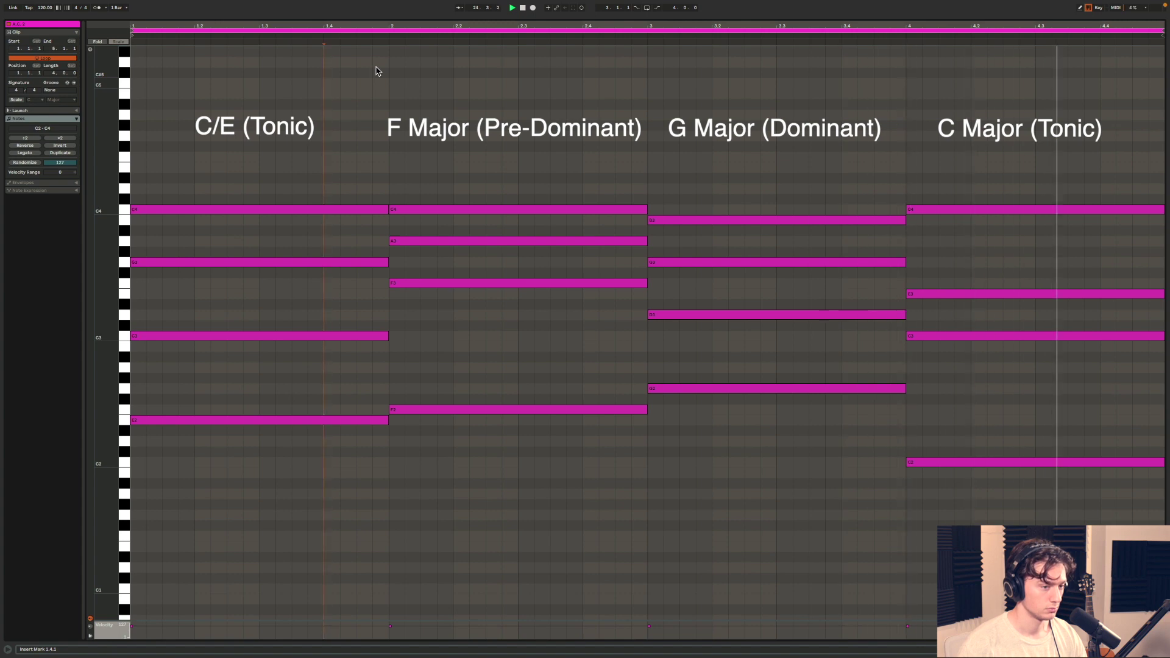
key("space")
key("super+alt+e")
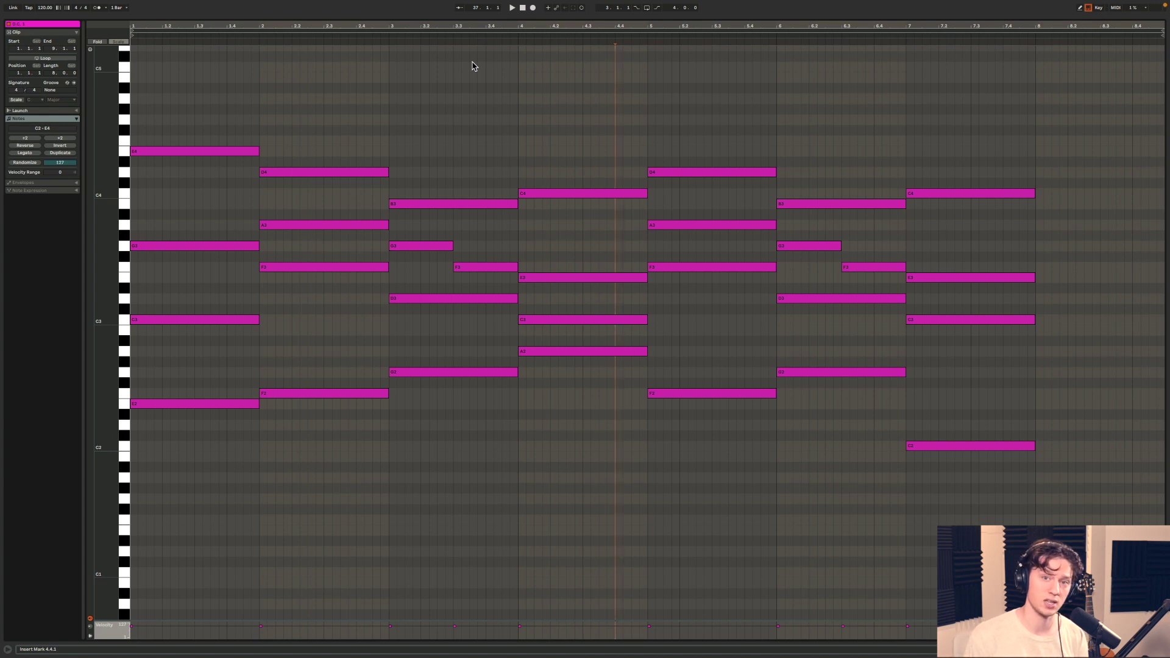
key("space")
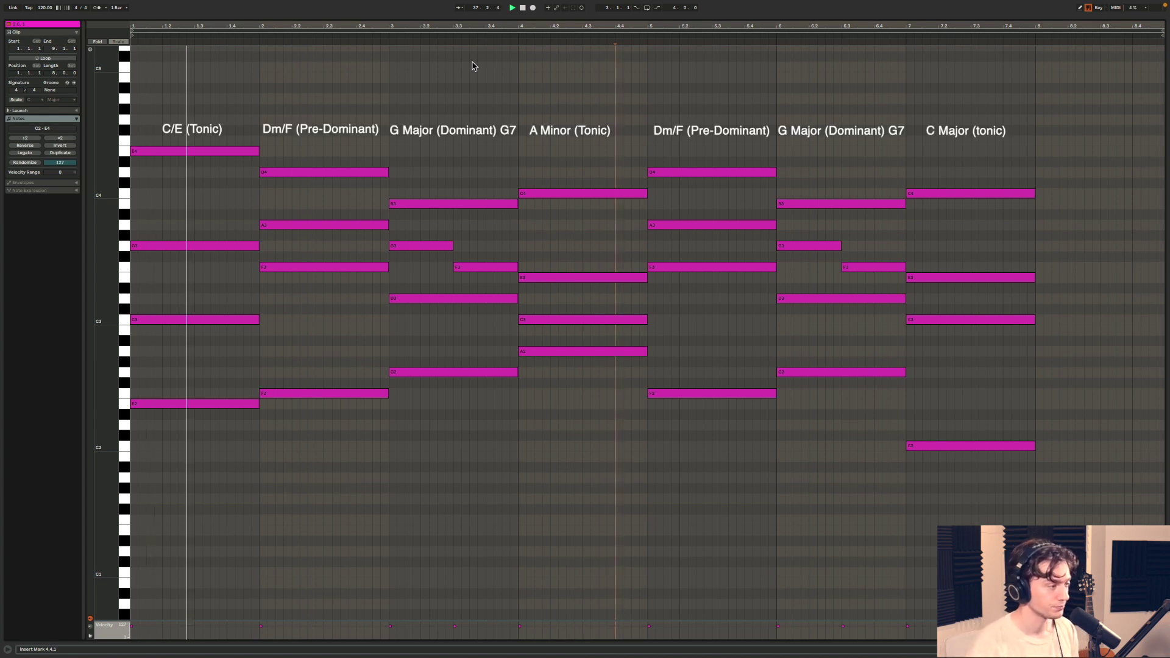